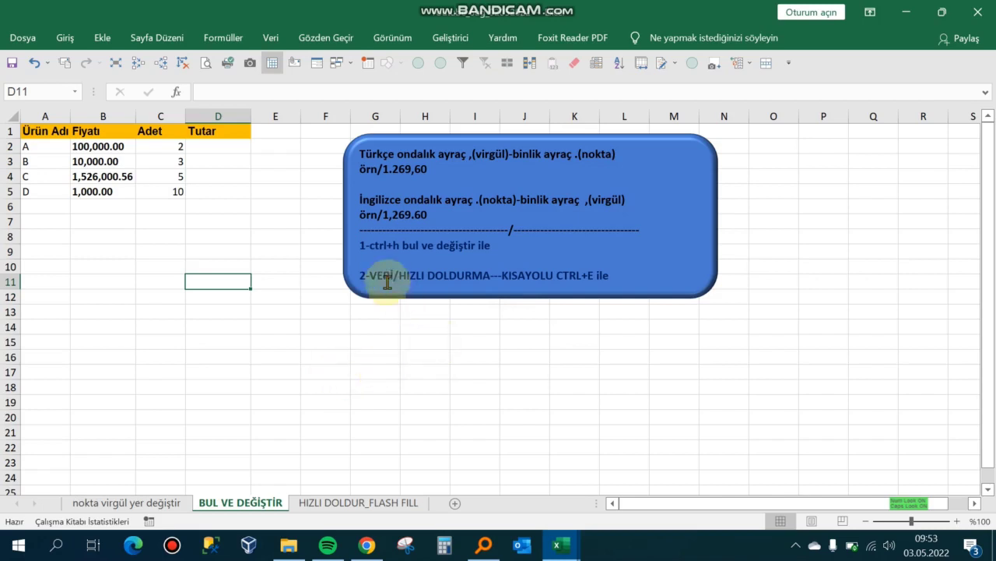
Highlight the English-format example 1,269.60 in the note, then return to the sheet
{"action": "left_click_drag", "start_coordinate": [433, 214], "coordinate": [382, 215]}
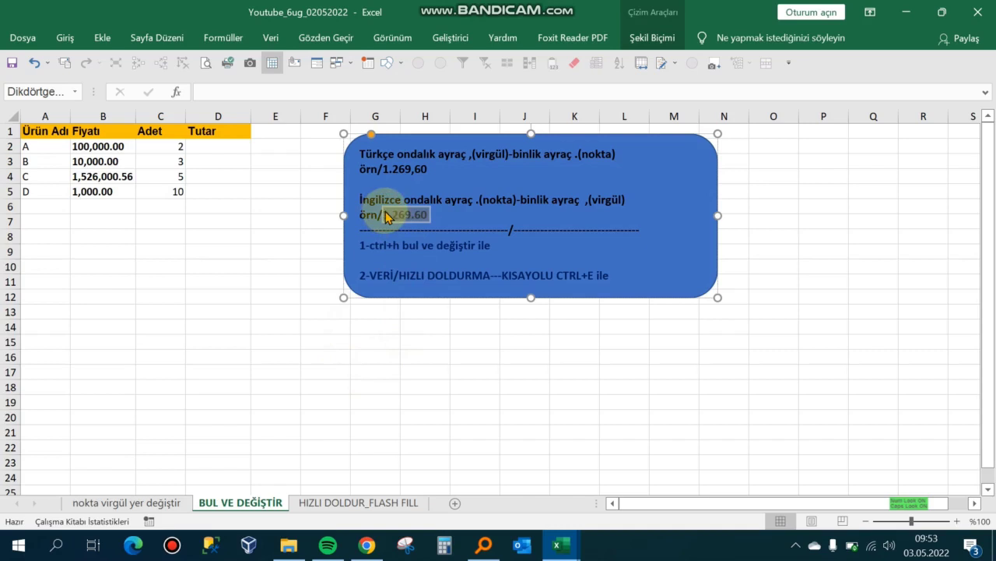
{"action": "left_click", "coordinate": [415, 245]}
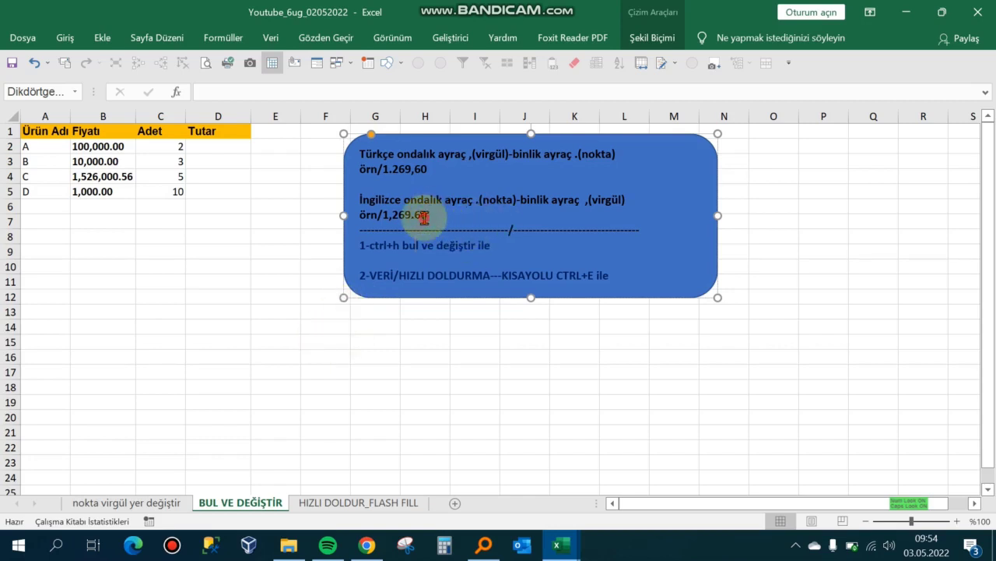
{"action": "left_click_drag", "start_coordinate": [424, 218], "coordinate": [401, 218]}
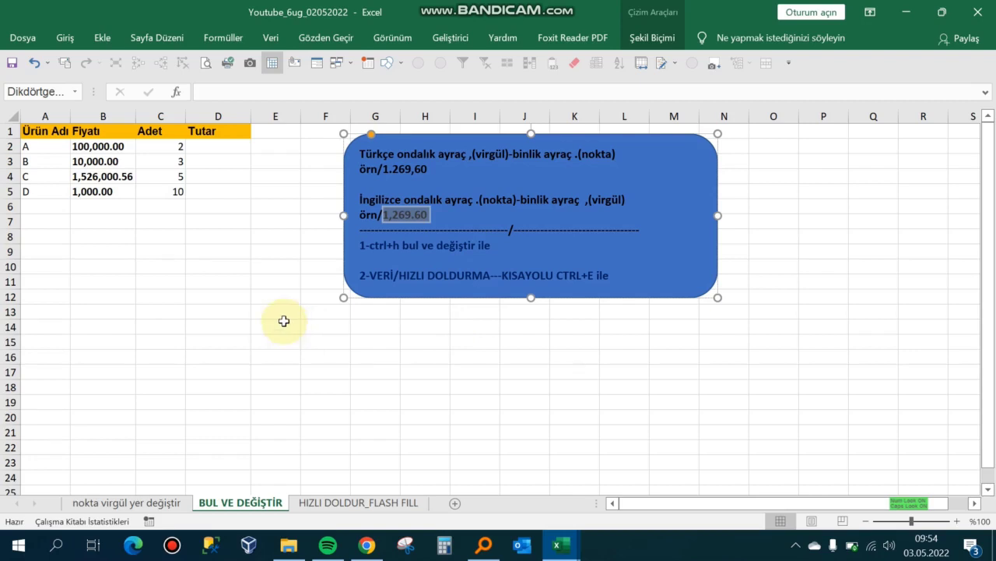
{"action": "left_click", "coordinate": [283, 313]}
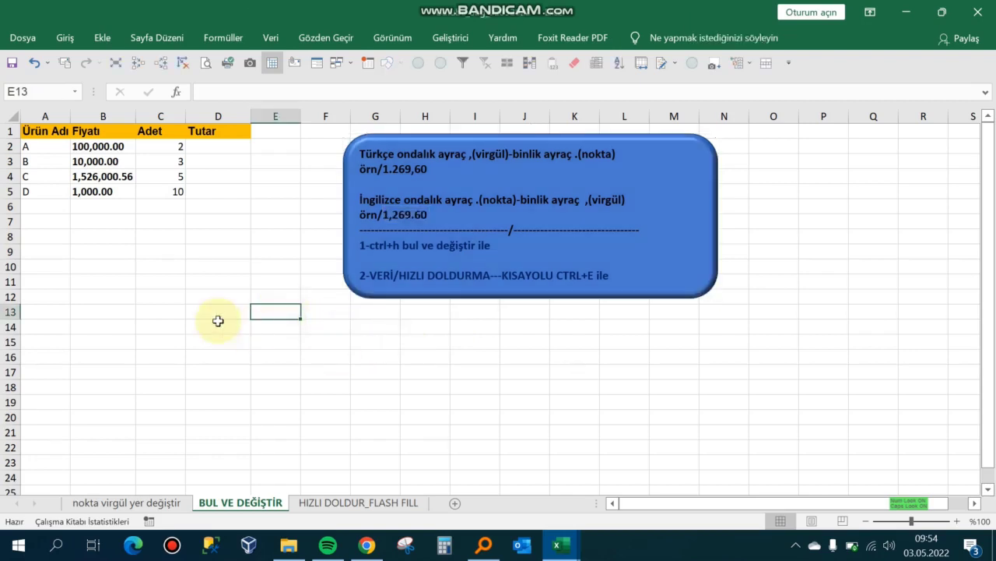
Select the Fiyatı prices in column B
{"action": "left_click", "coordinate": [161, 299]}
{"action": "left_click", "coordinate": [161, 251]}
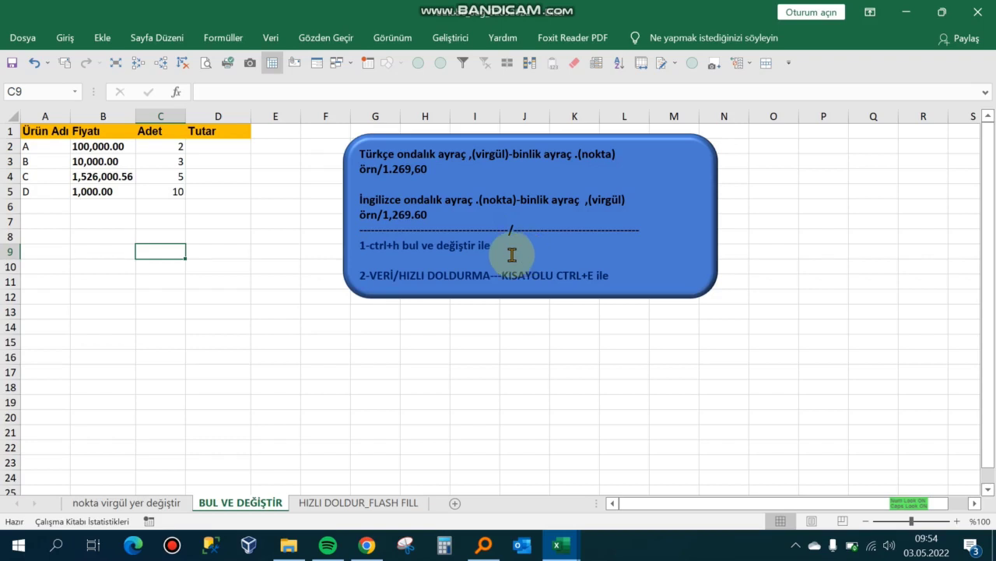
{"action": "left_click", "coordinate": [100, 264]}
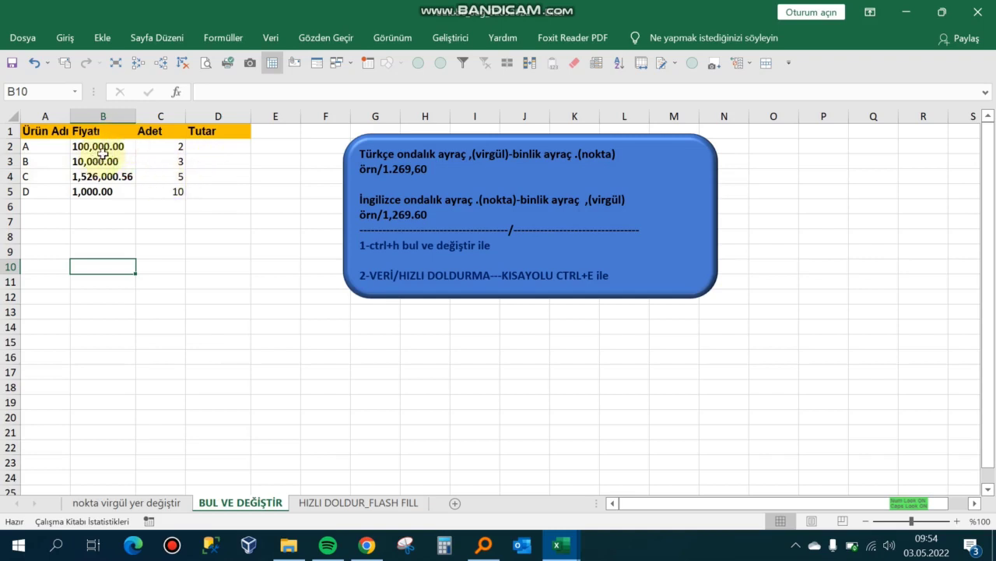
{"action": "left_click_drag", "start_coordinate": [98, 146], "coordinate": [98, 202]}
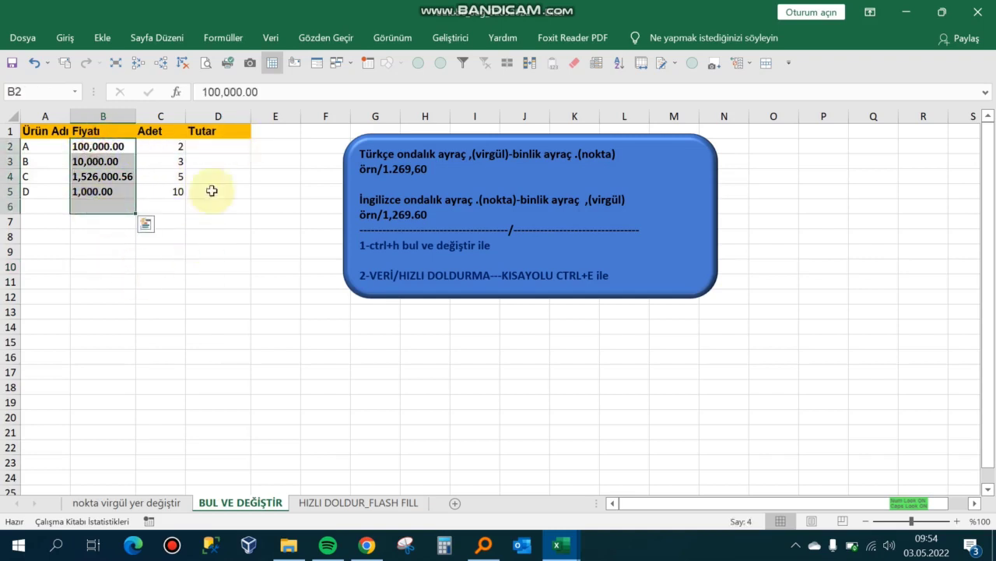
Enter =+B2*C2 in D2 and fill it down to D5, each showing #DEĞER!
{"action": "left_click", "coordinate": [207, 148]}
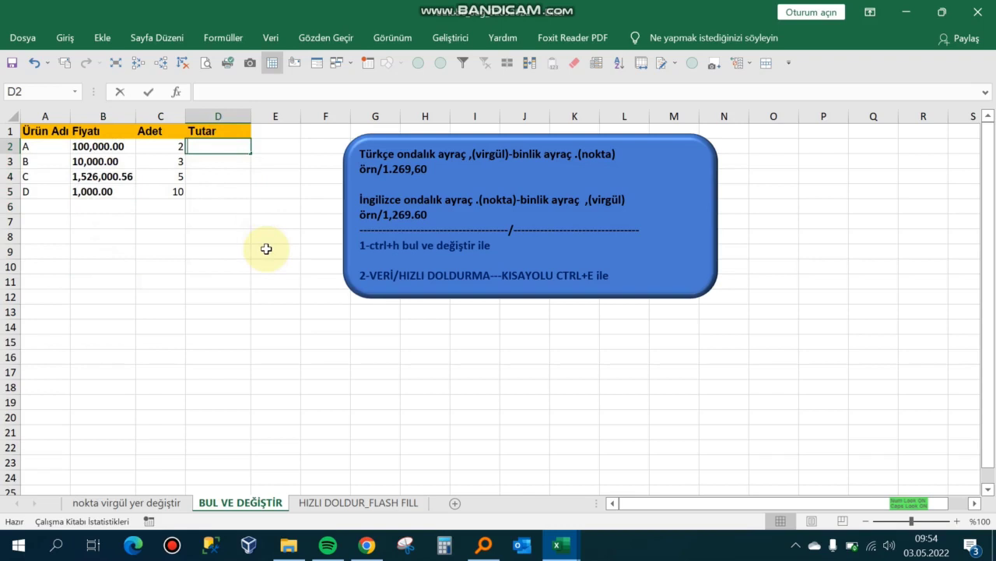
{"action": "type", "text": "+"}
{"action": "key", "text": "Left"}
{"action": "key", "text": "Left"}
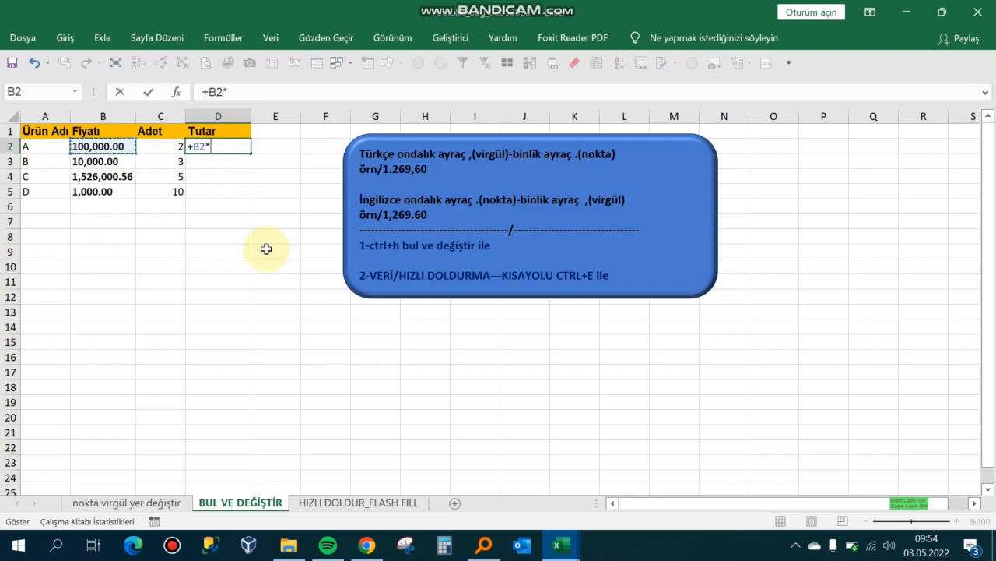
{"action": "key", "text": "Left"}
{"action": "key", "text": "Return"}
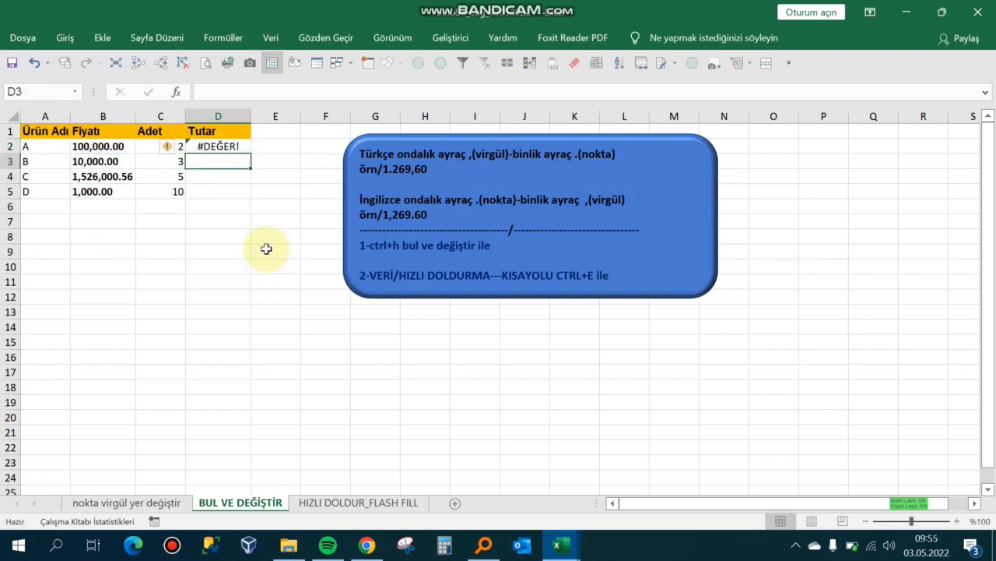
{"action": "key", "text": "Up"}
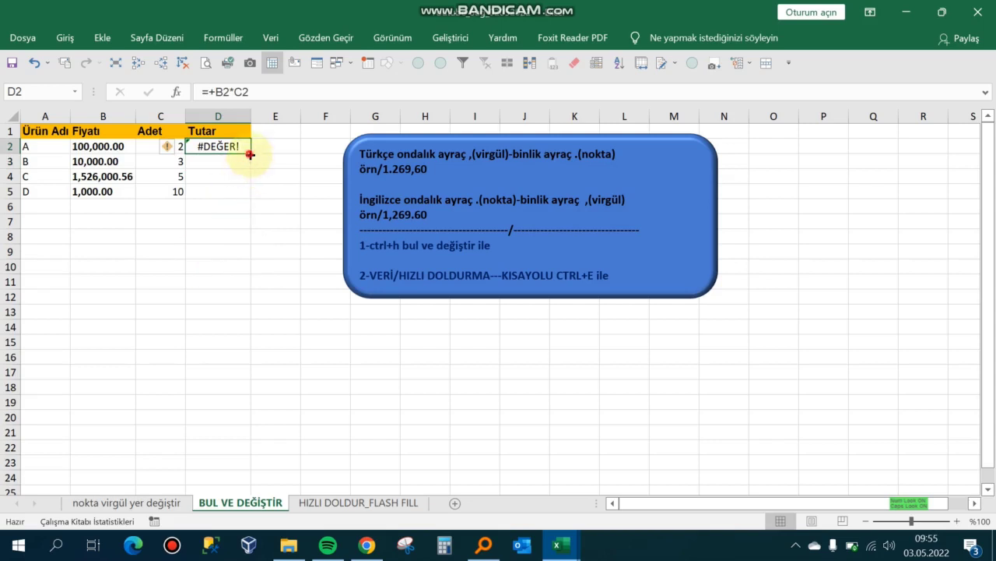
{"action": "left_click_drag", "start_coordinate": [250, 154], "coordinate": [250, 195]}
{"action": "left_click", "coordinate": [189, 239]}
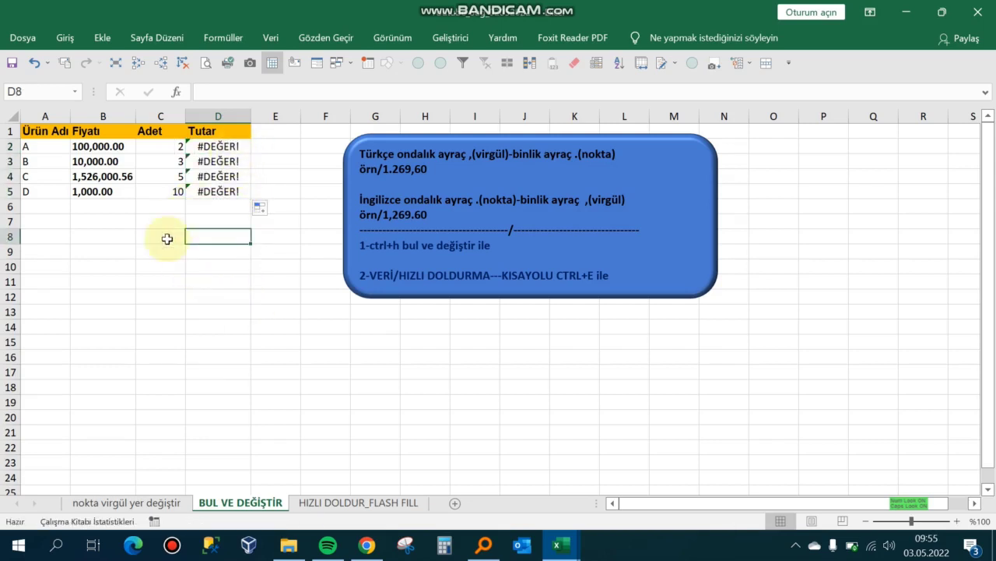
{"action": "left_click", "coordinate": [156, 266]}
{"action": "key", "text": "ctrl+h"}
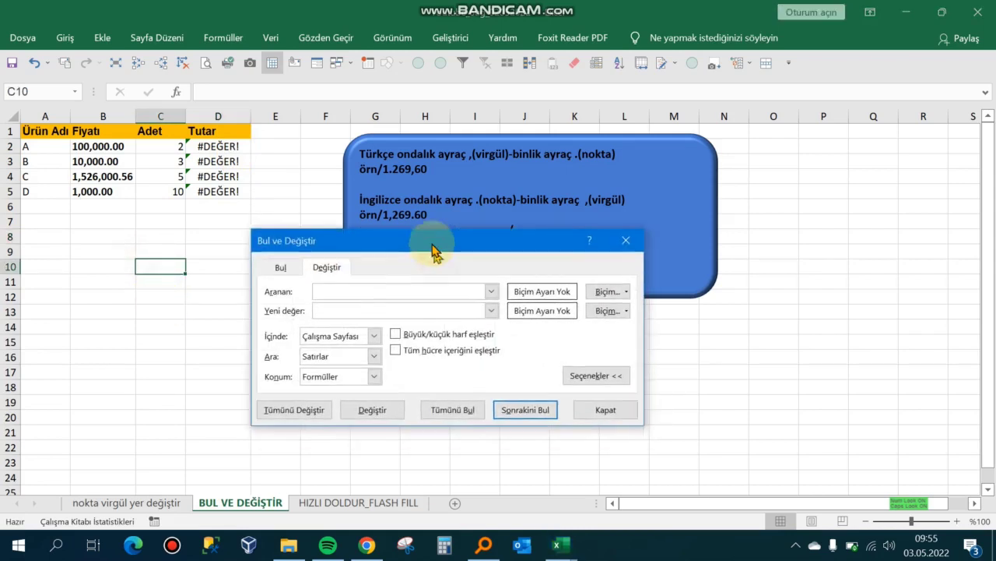
{"action": "left_click_drag", "start_coordinate": [439, 270], "coordinate": [428, 228]}
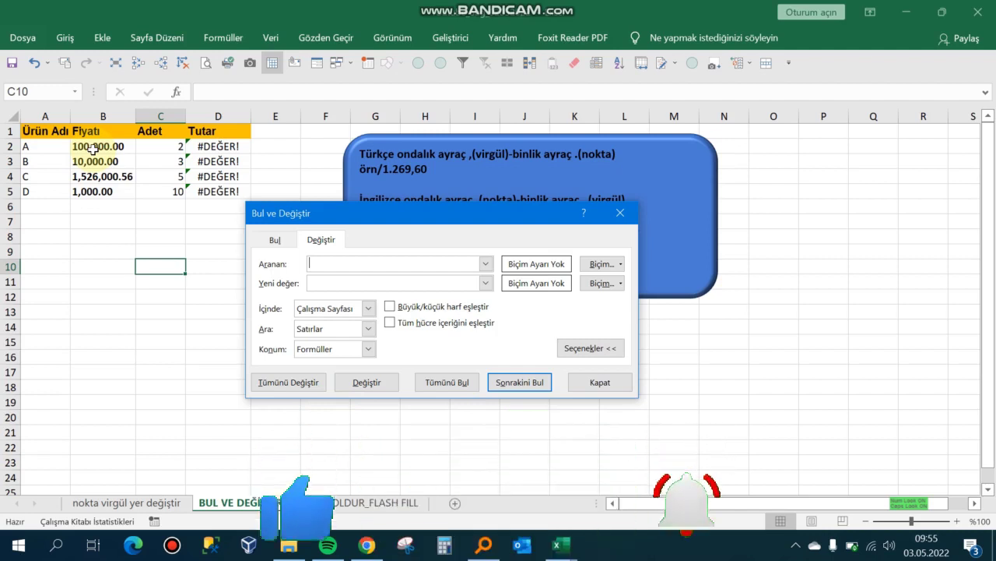
{"action": "type", "text": "."}
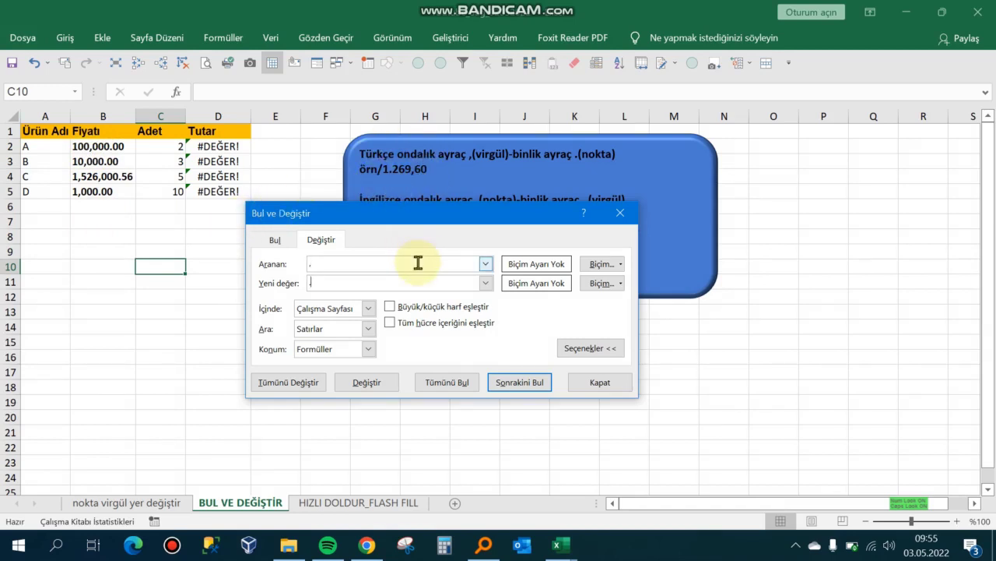
{"action": "left_click", "coordinate": [278, 383]}
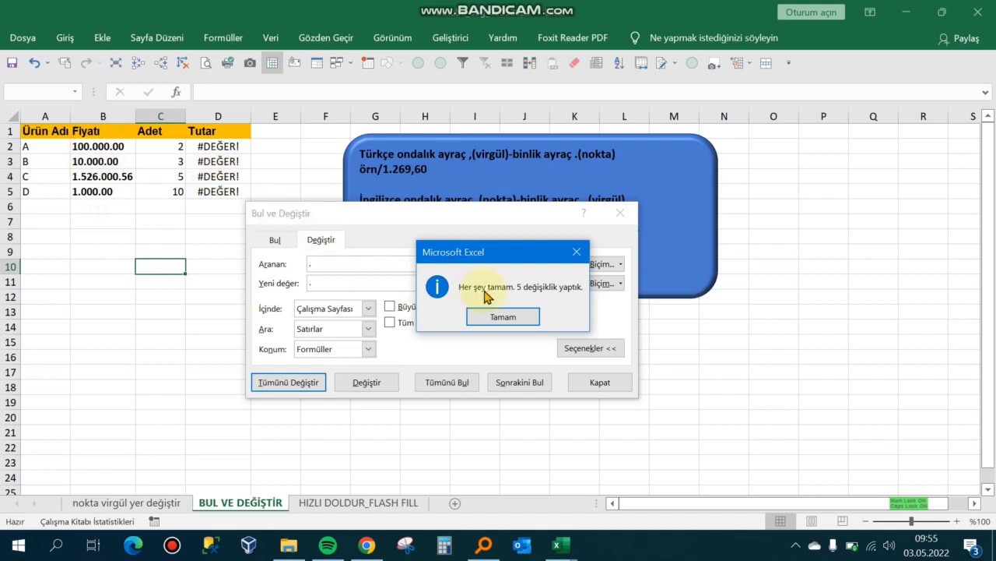
{"action": "left_click", "coordinate": [502, 319]}
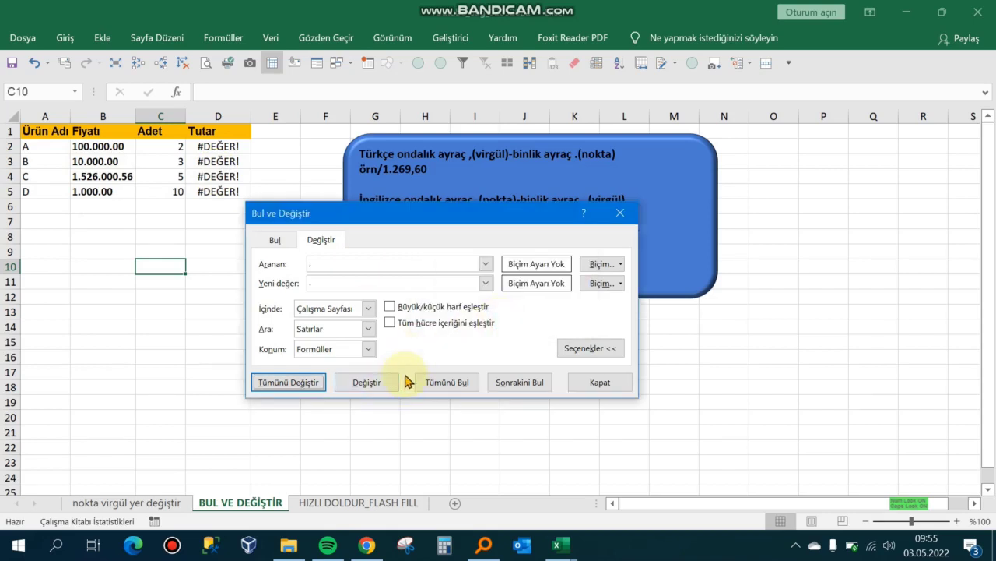
{"action": "key", "text": "Escape"}
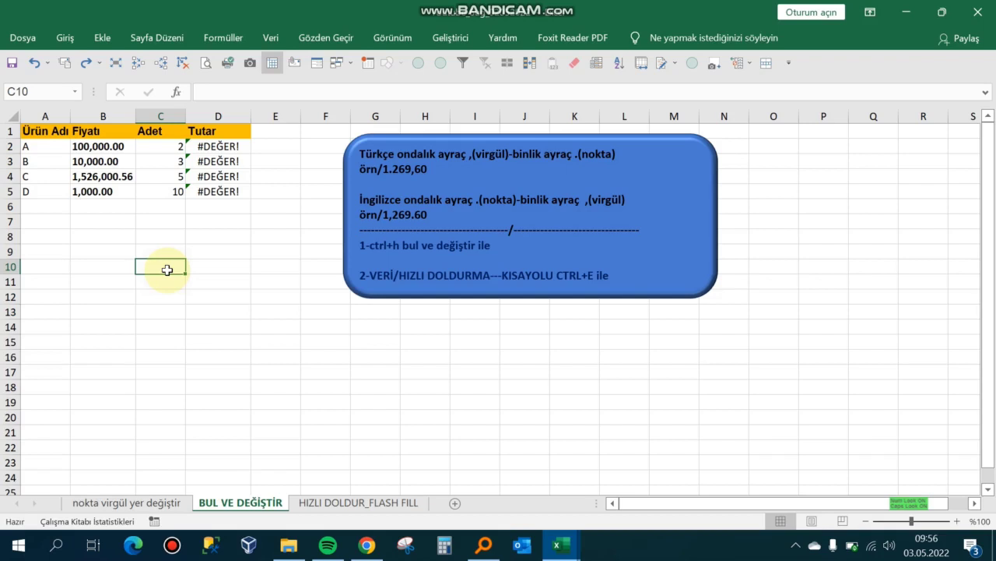
Replace every "." in the Fiyatı prices with "x" using Find and Replace
{"action": "key", "text": "ctrl+h"}
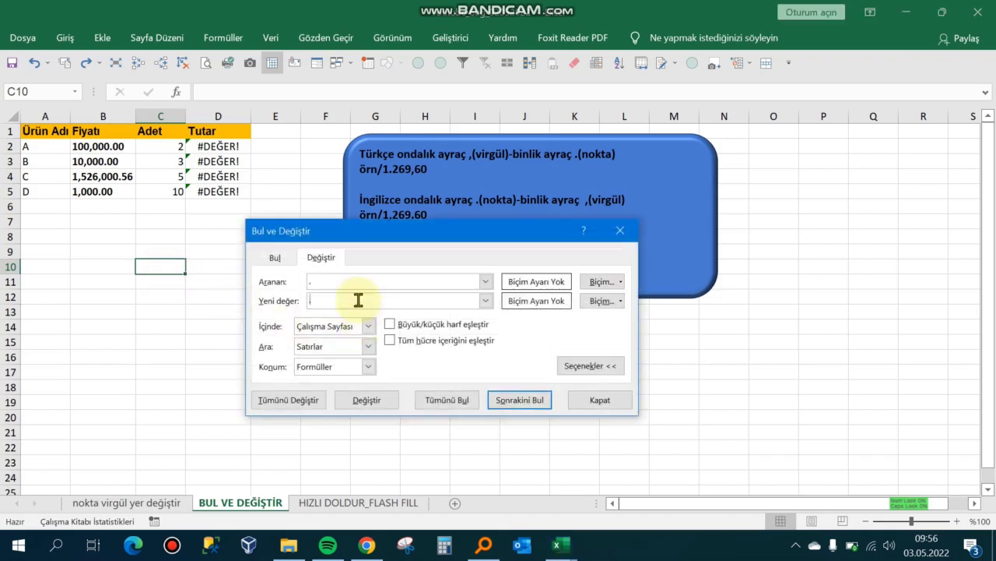
{"action": "left_click", "coordinate": [349, 281]}
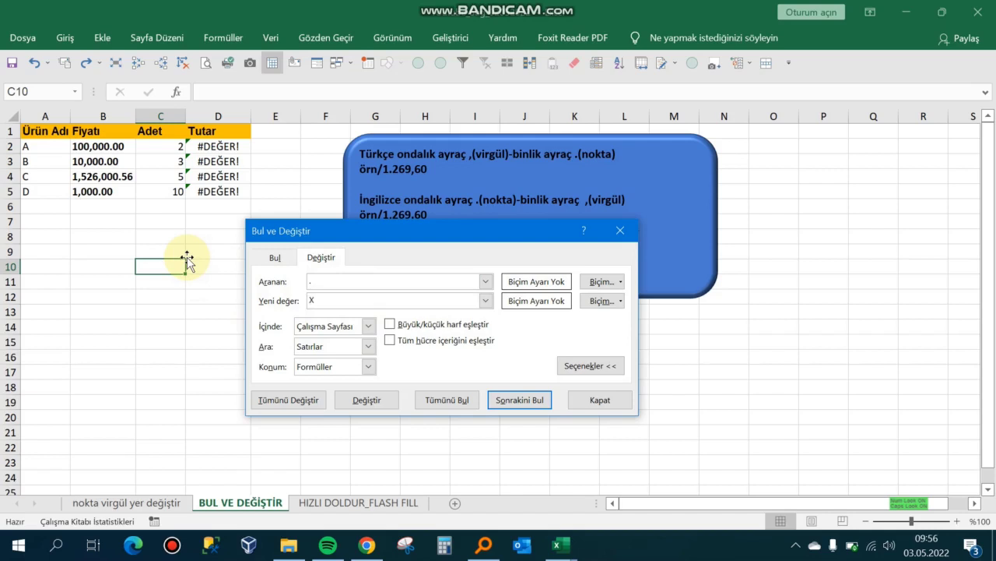
{"action": "key", "text": "BackSpace"}
{"action": "left_click", "coordinate": [290, 401]}
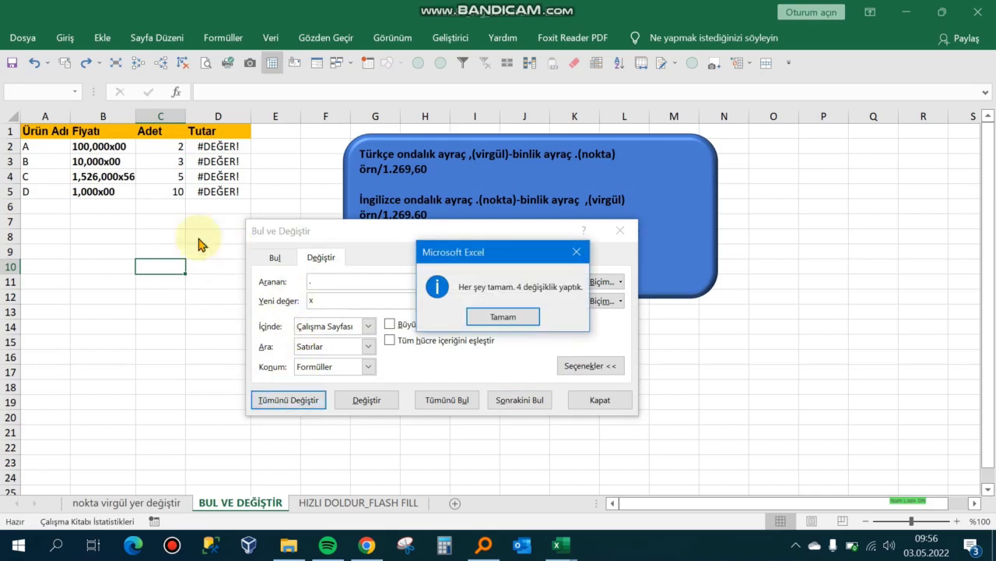
{"action": "left_click", "coordinate": [518, 319]}
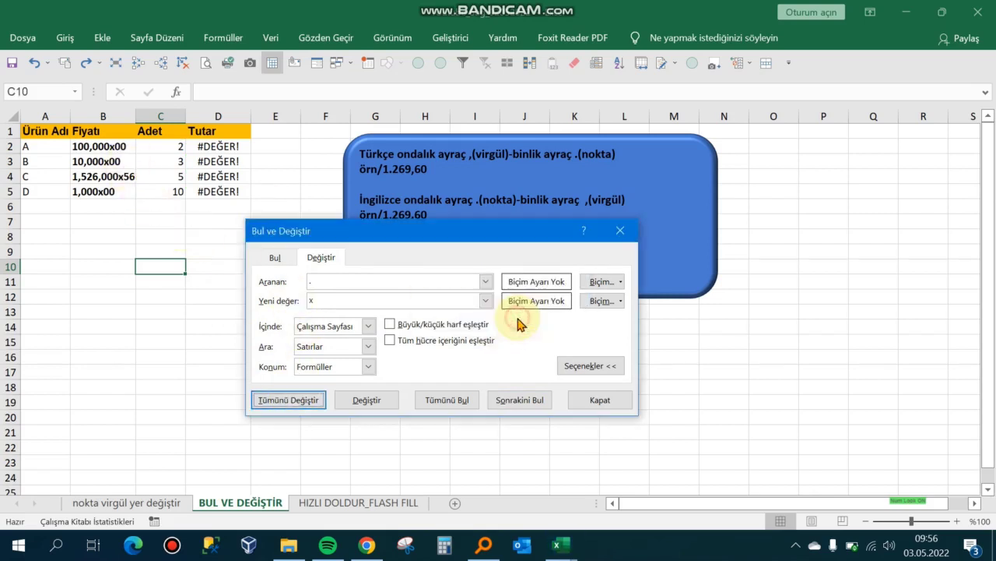
{"action": "left_click", "coordinate": [601, 401]}
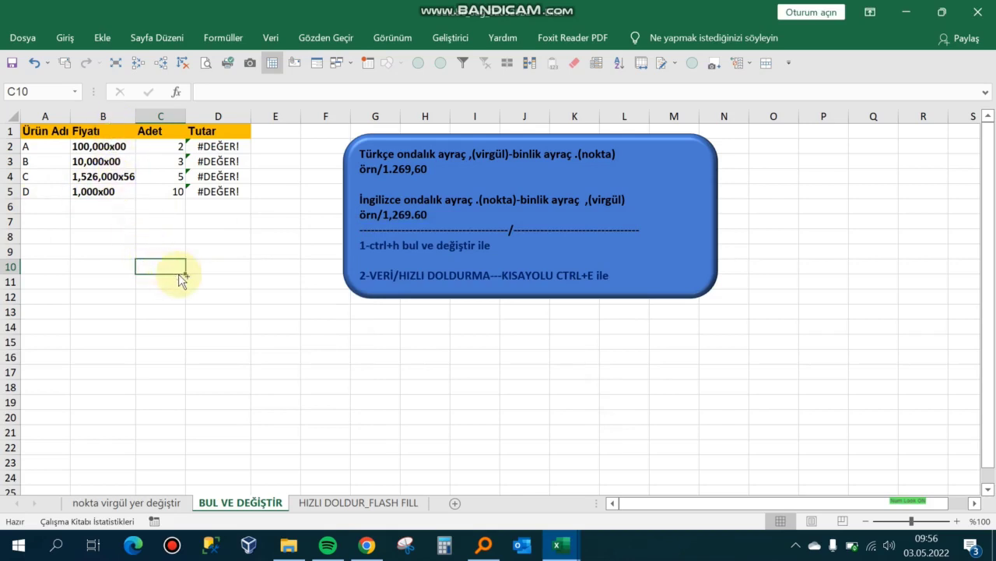
Replace every comma in the prices with a dot
{"action": "key", "text": "ctrl+h"}
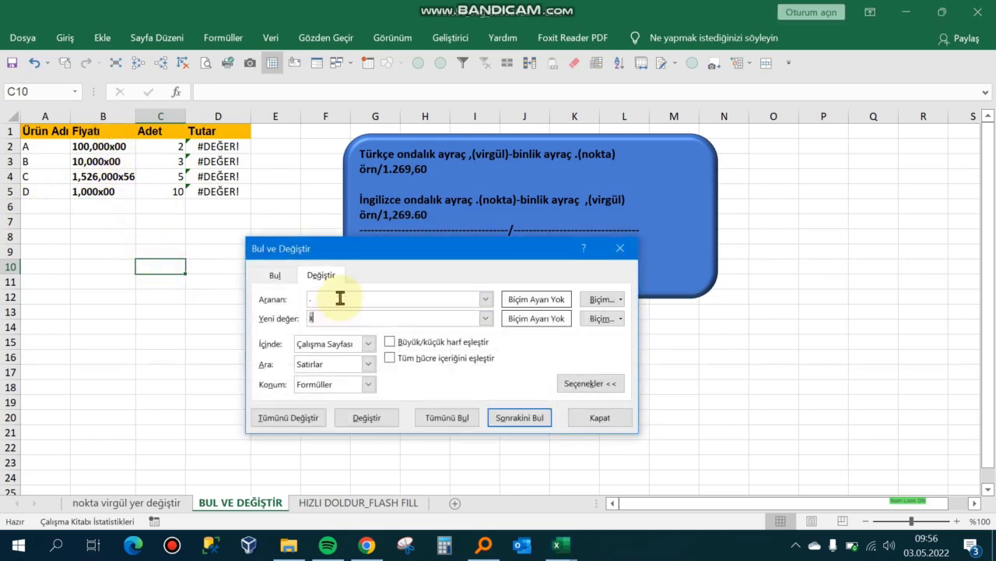
{"action": "left_click", "coordinate": [339, 299]}
{"action": "type", "text": "."}
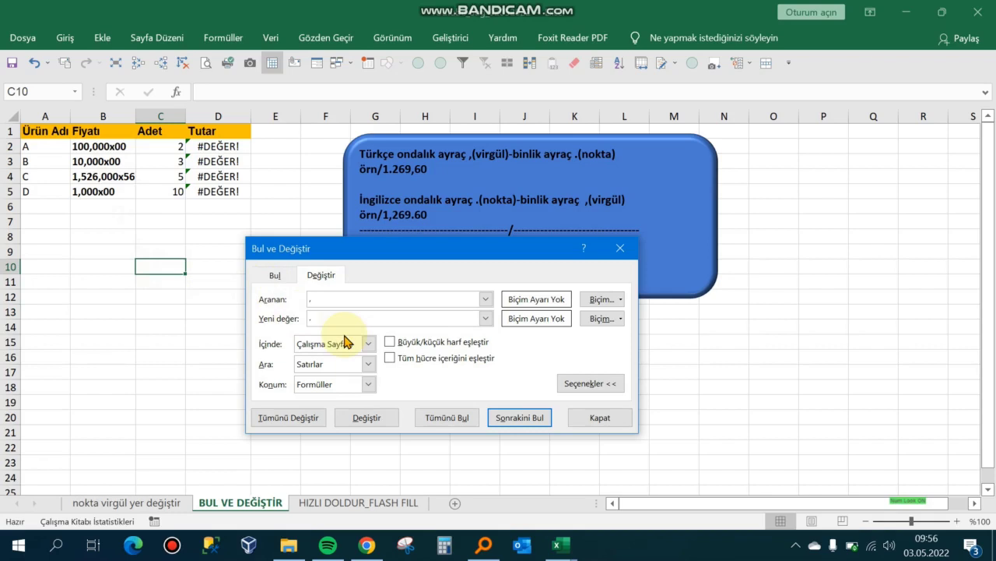
{"action": "left_click", "coordinate": [294, 411]}
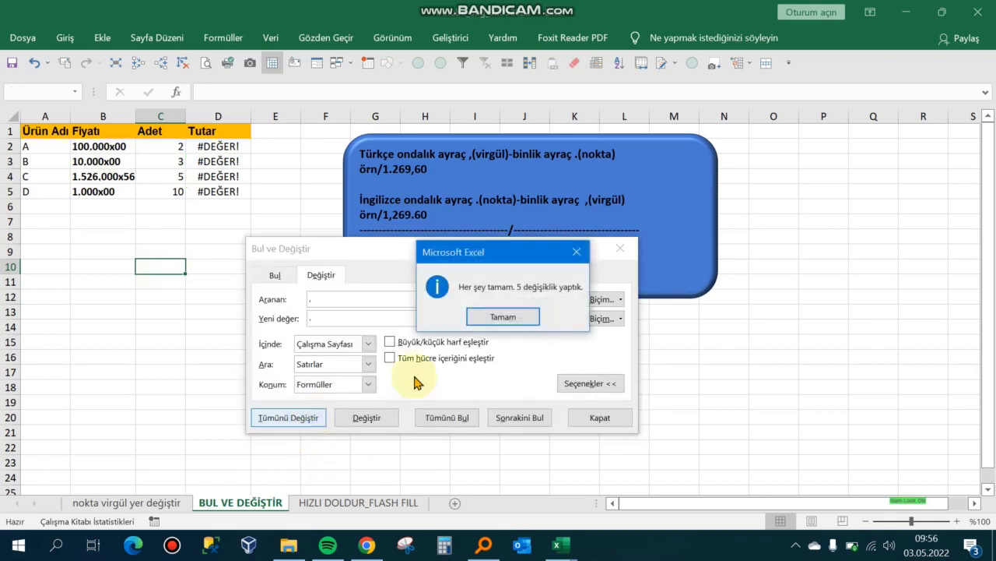
{"action": "left_click", "coordinate": [523, 324]}
{"action": "left_click", "coordinate": [599, 417]}
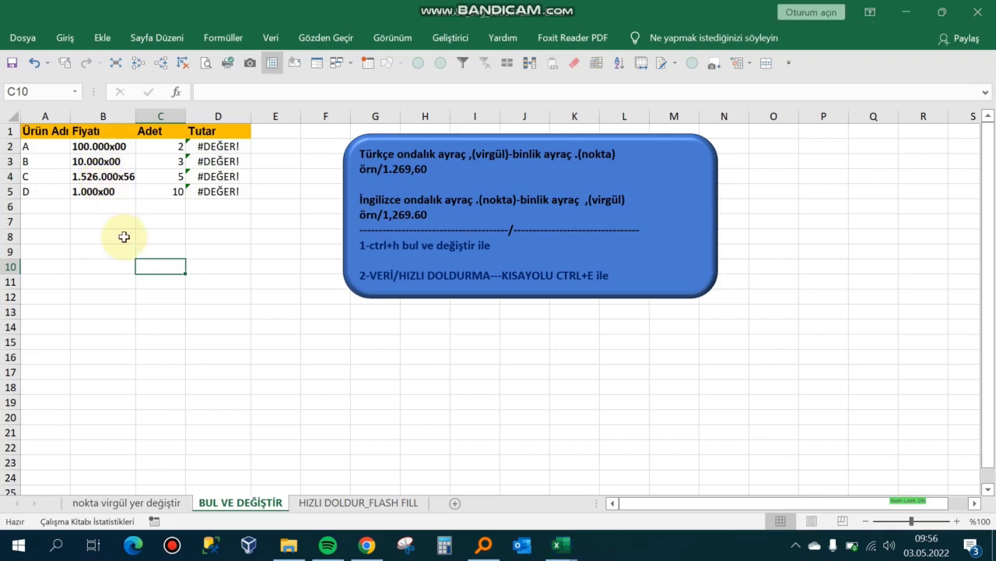
Replace every x in the prices with a comma
{"action": "key", "text": "ctrl+h"}
{"action": "left_click", "coordinate": [343, 316]}
{"action": "type", "text": ","}
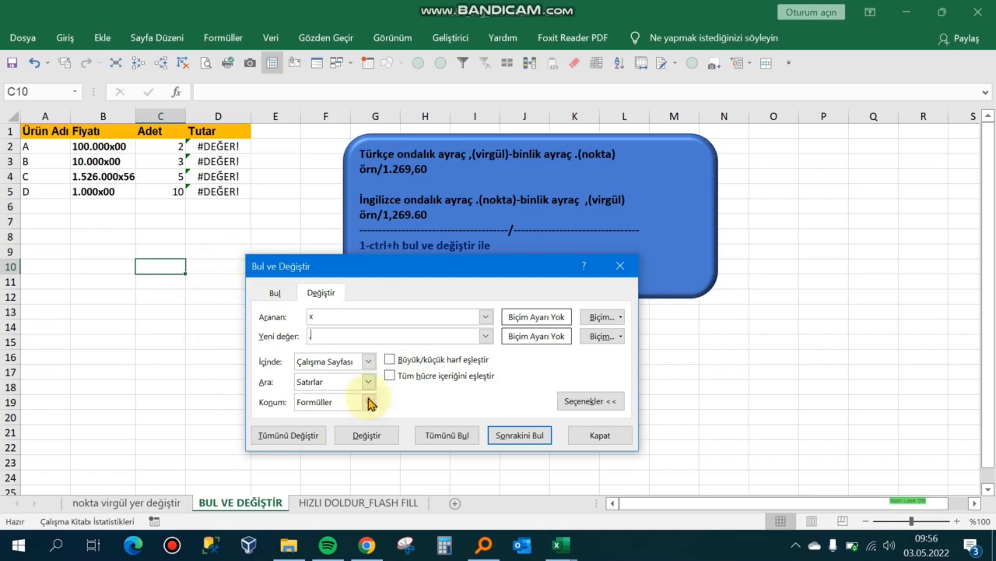
{"action": "left_click", "coordinate": [300, 437]}
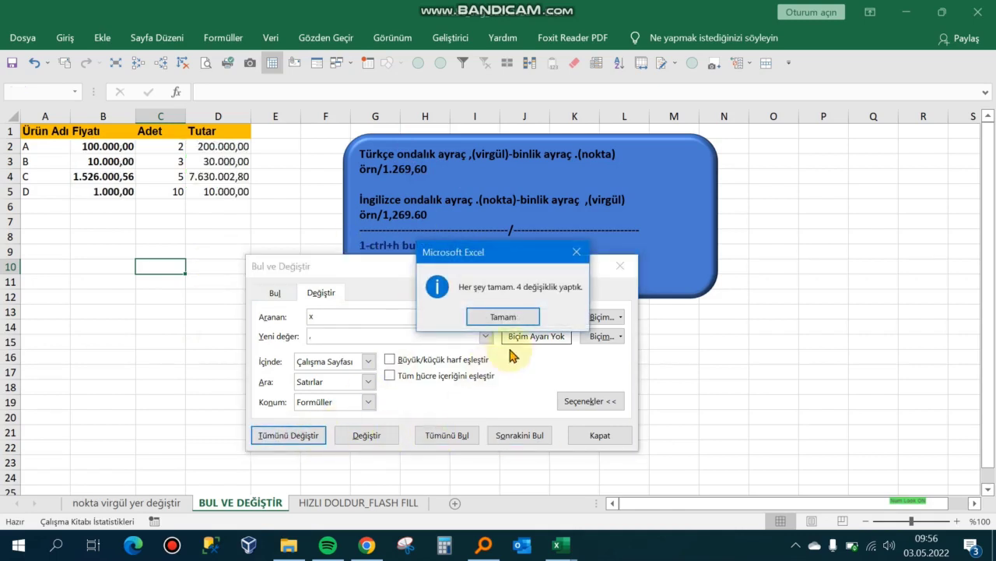
{"action": "left_click", "coordinate": [520, 318]}
{"action": "left_click", "coordinate": [598, 433]}
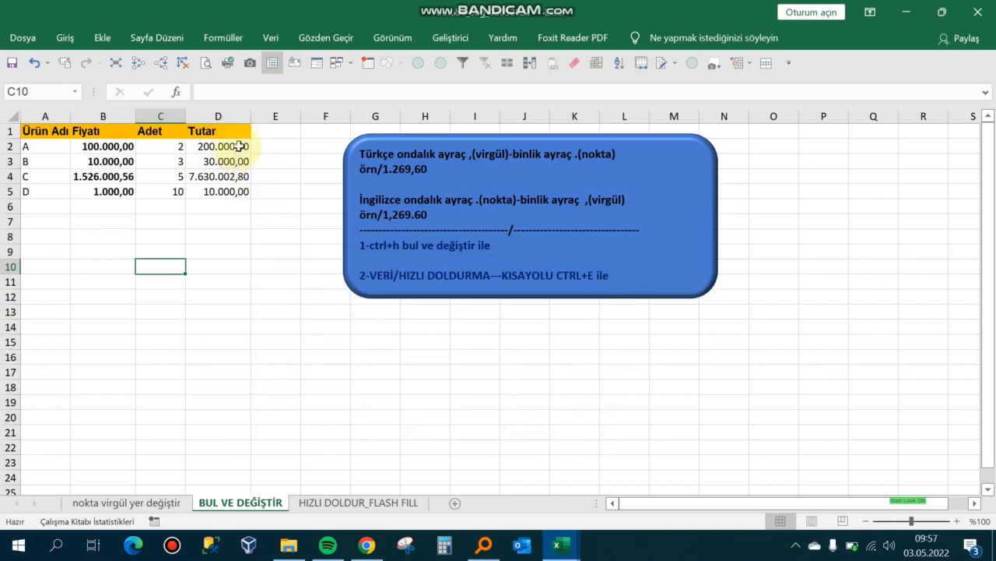
Select D2:D5 to check the Tutar amounts such as 7.630.002,80
{"action": "left_click_drag", "start_coordinate": [239, 145], "coordinate": [238, 191]}
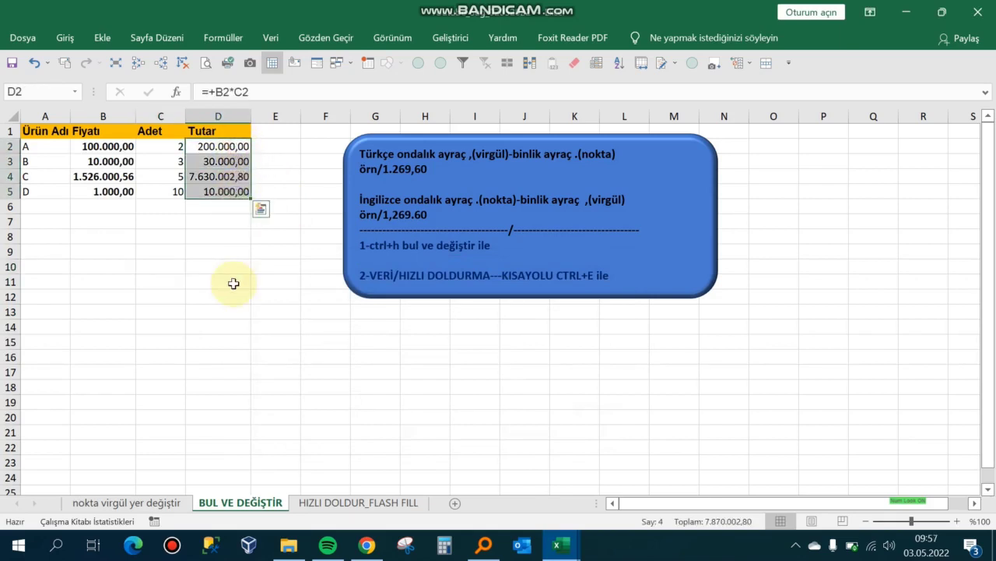
{"action": "key", "text": "Home"}
{"action": "key", "text": "Right"}
{"action": "key", "text": "Right"}
{"action": "key", "text": "Right"}
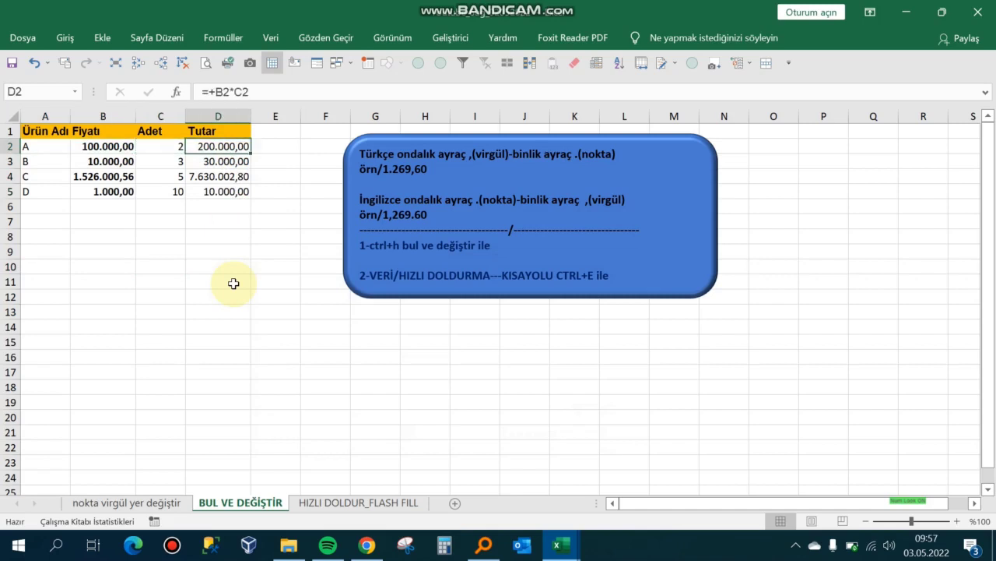
{"action": "key", "text": "Left"}
{"action": "key", "text": "Left"}
{"action": "key", "text": "Left"}
{"action": "key", "text": "Right"}
{"action": "key", "text": "Right"}
{"action": "key", "text": "Right"}
{"action": "key", "text": "Right"}
{"action": "key", "text": "Right"}
{"action": "key", "text": "Left"}
{"action": "key", "text": "Left"}
{"action": "key", "text": "shift+Down"}
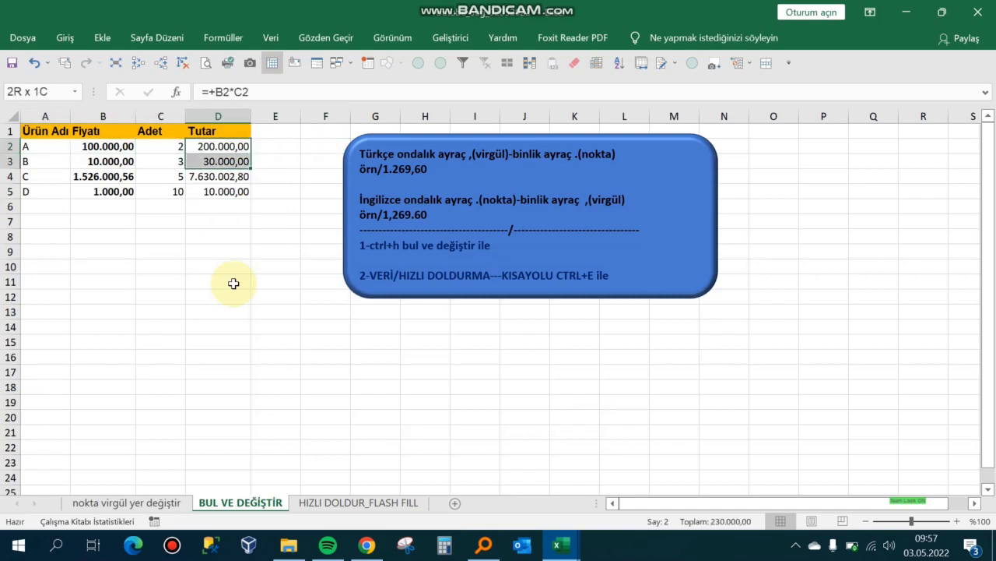
{"action": "key", "text": "shift+Down"}
{"action": "key", "text": "shift+Down"}
{"action": "left_click", "coordinate": [233, 289]}
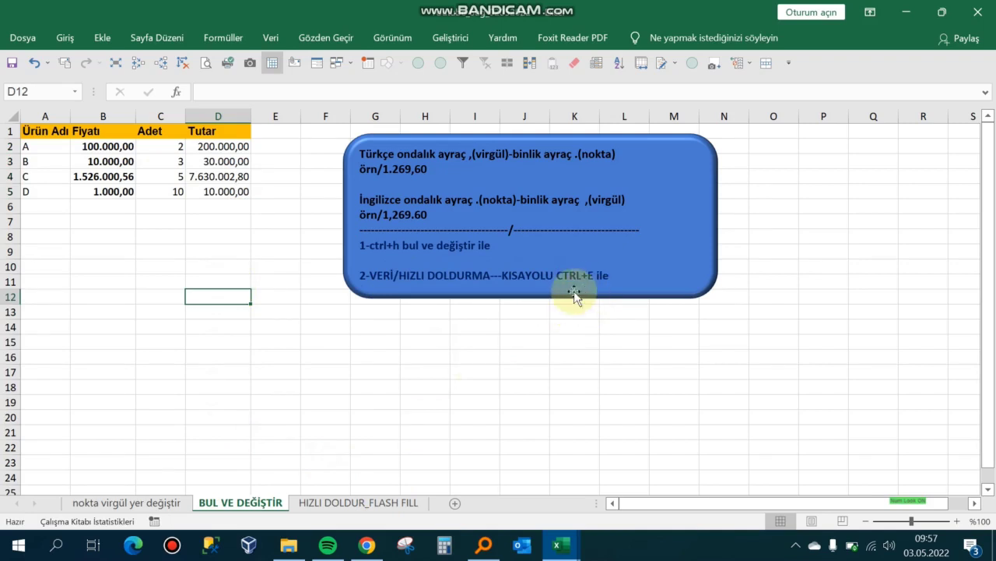
On the HIZLI DOLDUR_FLASH FILL sheet, make headers A1:B1 bold
{"action": "left_click", "coordinate": [364, 505]}
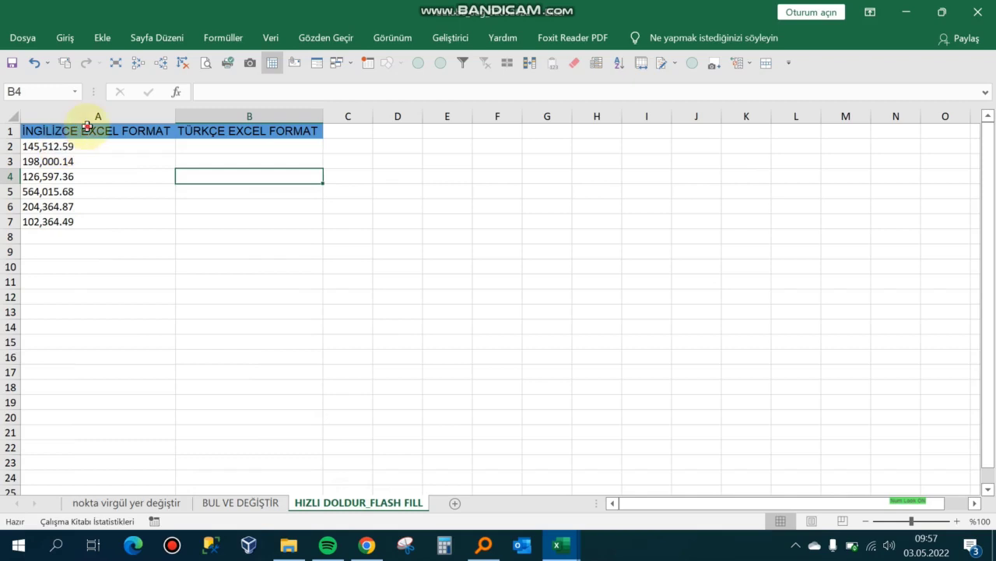
{"action": "left_click_drag", "start_coordinate": [82, 130], "coordinate": [226, 130]}
{"action": "key", "text": "ctrl+b"}
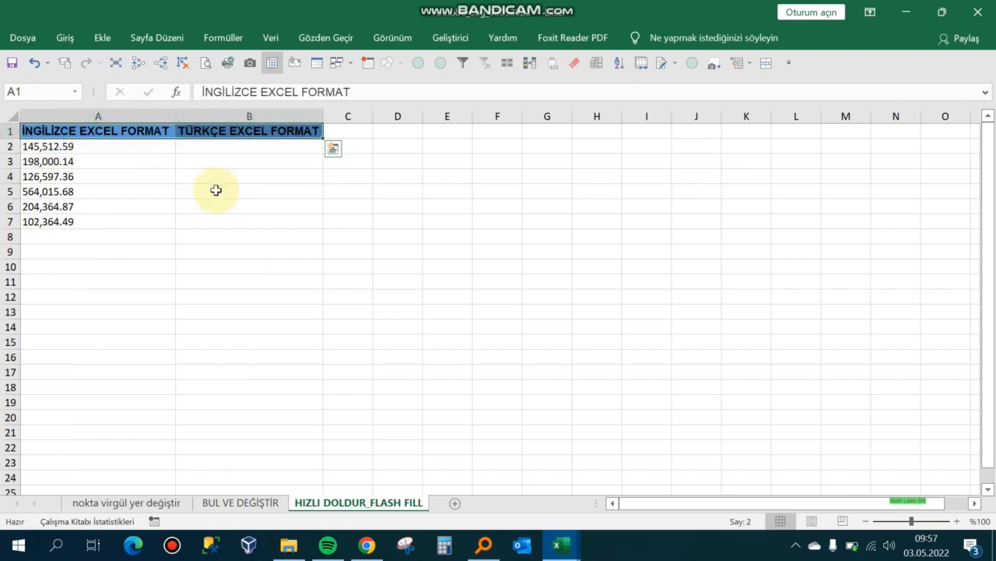
{"action": "left_click", "coordinate": [30, 251]}
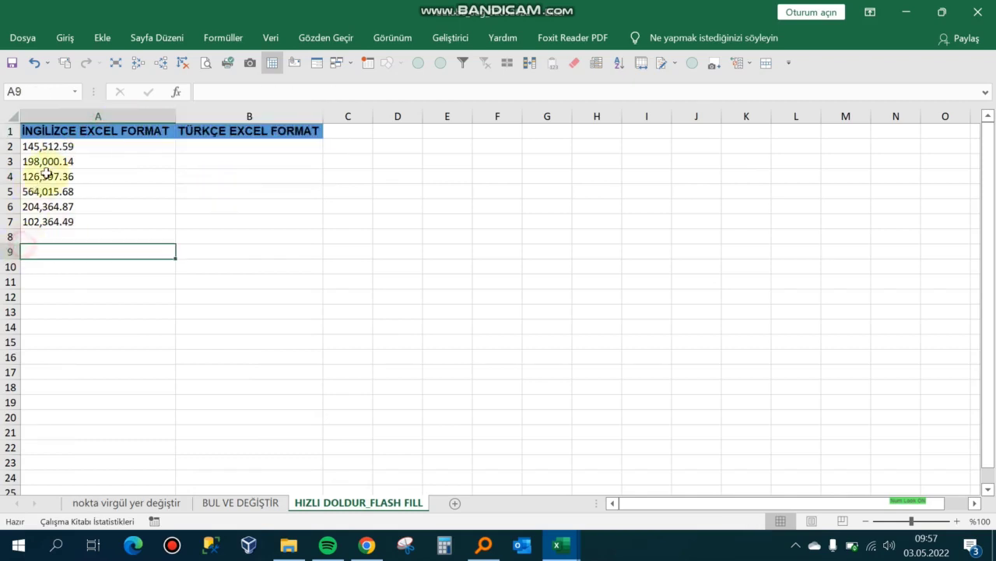
Enter =+A2*10 in D2 and fill it down to D7
{"action": "left_click", "coordinate": [410, 146]}
{"action": "type", "text": "+"}
{"action": "key", "text": "Left"}
{"action": "key", "text": "Left"}
{"action": "key", "text": "Left"}
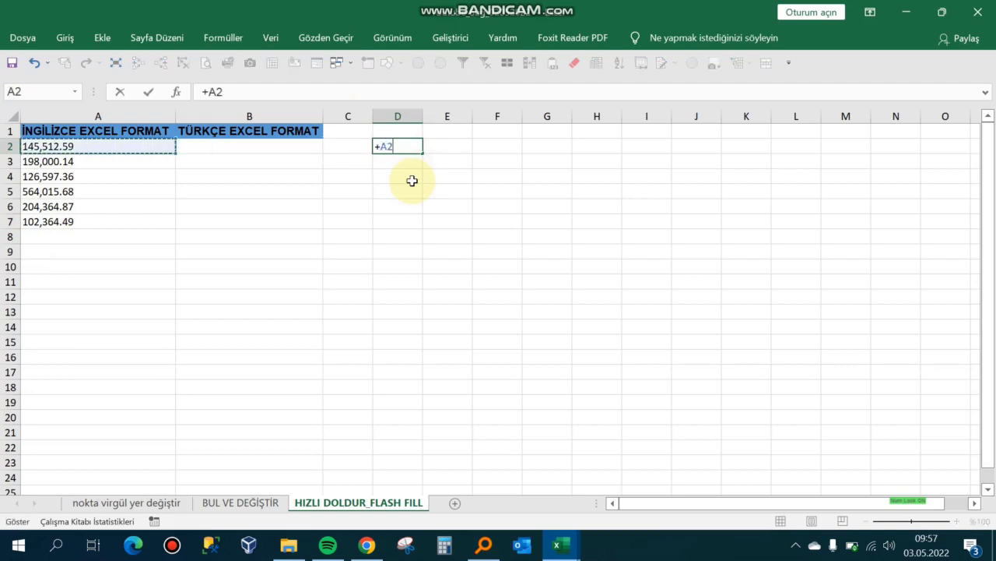
{"action": "type", "text": "*"}
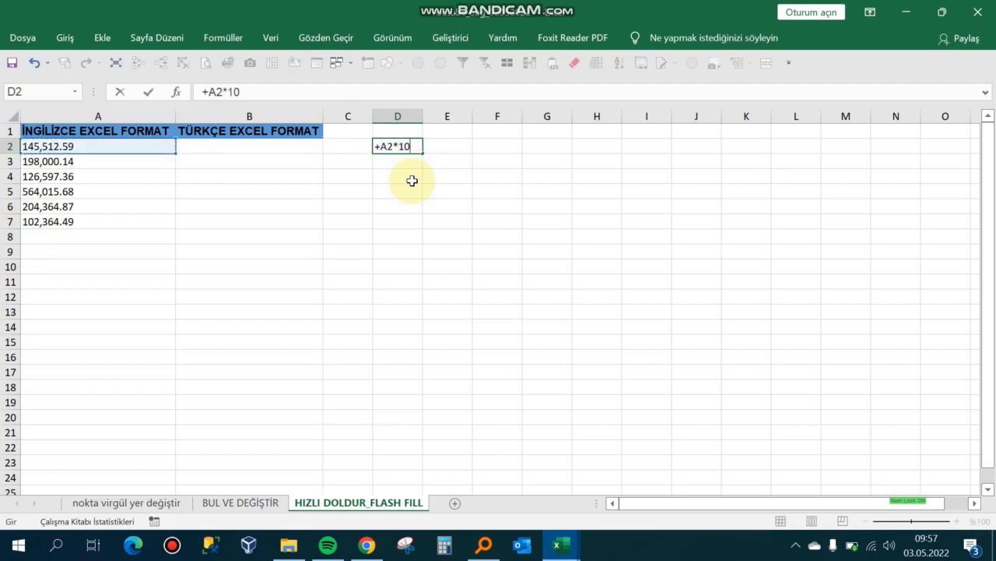
{"action": "key", "text": "Return"}
{"action": "key", "text": "Up"}
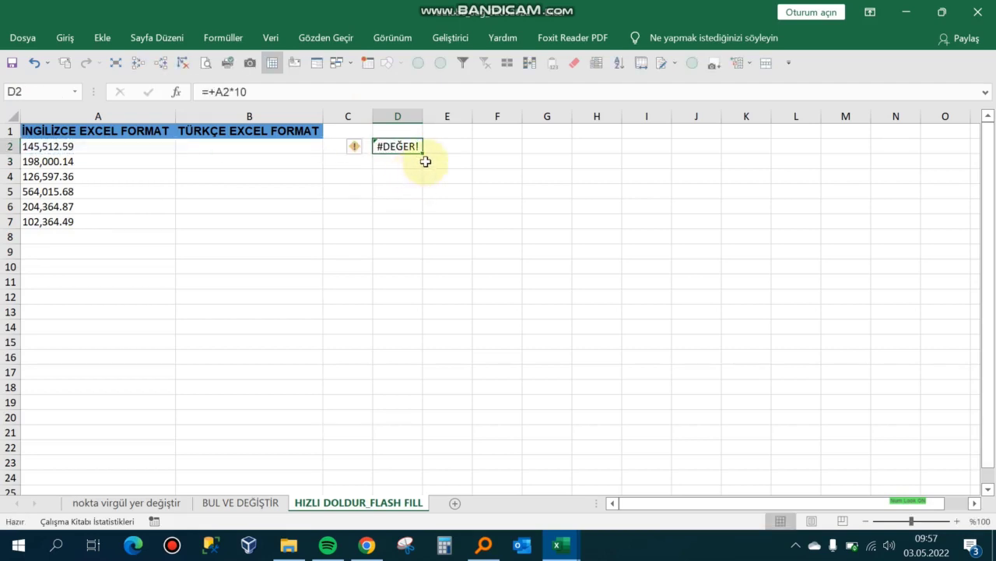
{"action": "left_click_drag", "start_coordinate": [422, 152], "coordinate": [446, 234]}
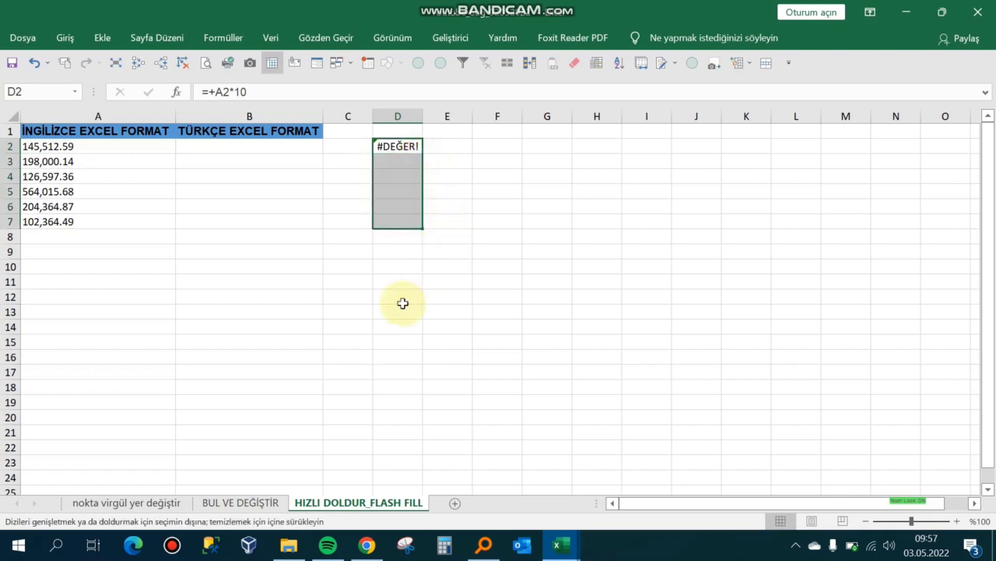
{"action": "left_click", "coordinate": [276, 250]}
{"action": "left_click", "coordinate": [228, 152]}
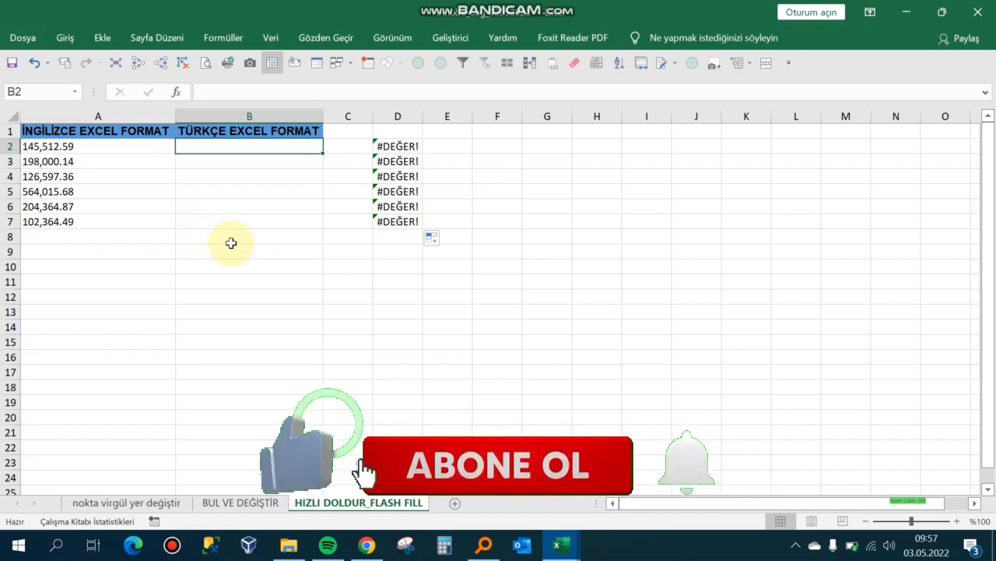
Start typing 145.512,59 in B2 as the Turkish-format version of A2
{"action": "left_click", "coordinate": [268, 37]}
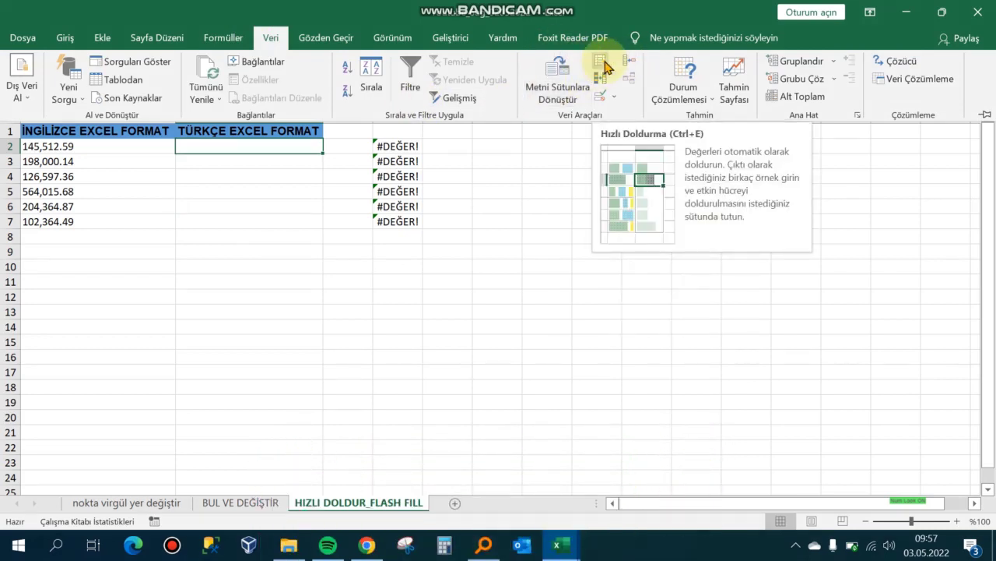
{"action": "left_click", "coordinate": [271, 148]}
{"action": "key", "text": "Left"}
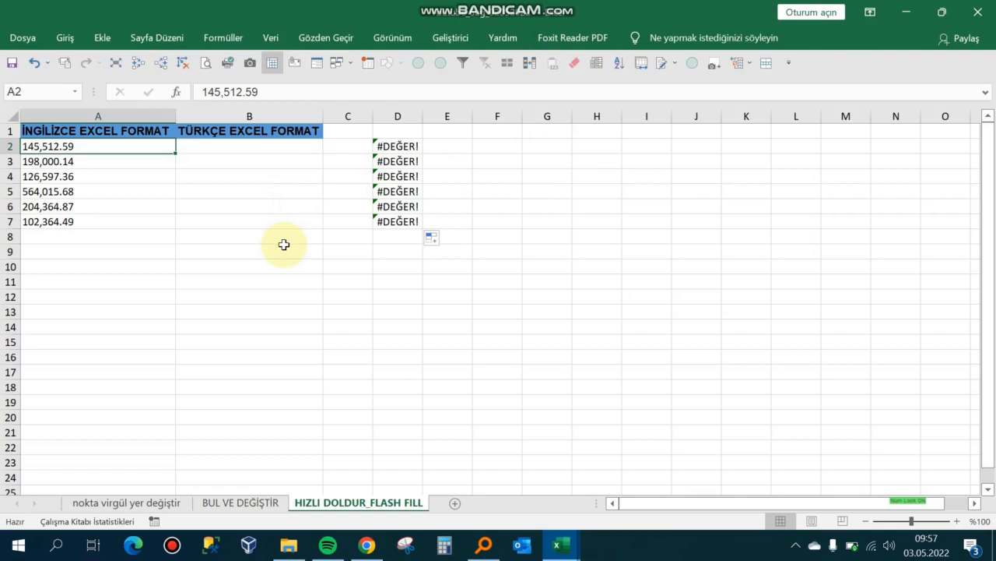
{"action": "key", "text": "Right"}
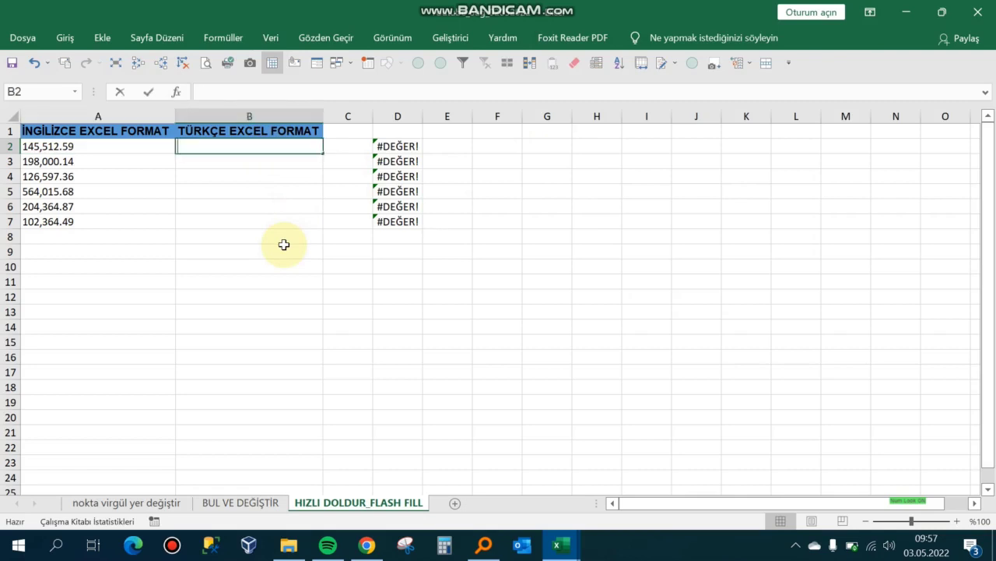
{"action": "type", "text": "145"}
{"action": "key", "text": "Escape"}
{"action": "key", "text": "Left"}
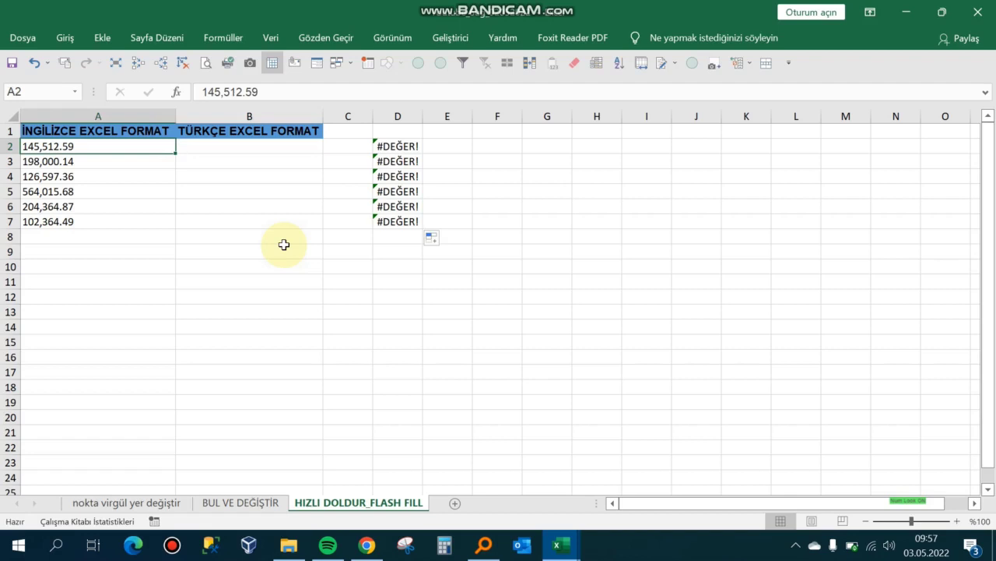
{"action": "key", "text": "Right"}
{"action": "type", "text": "14"}
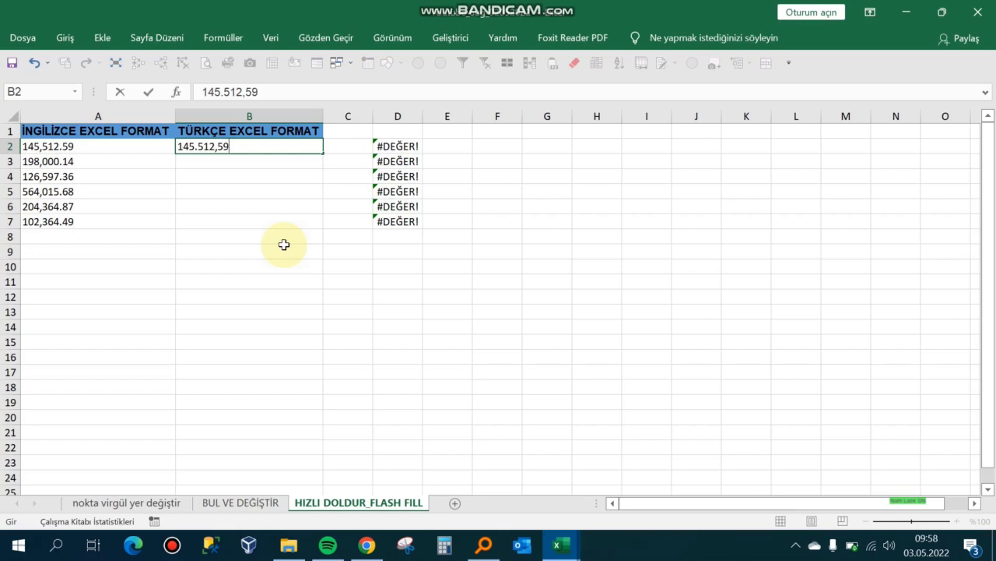
Confirm B2, type 198.000,14 in B3, and accept Flash Fill's suggestions for B4:B7
{"action": "key", "text": "Return"}
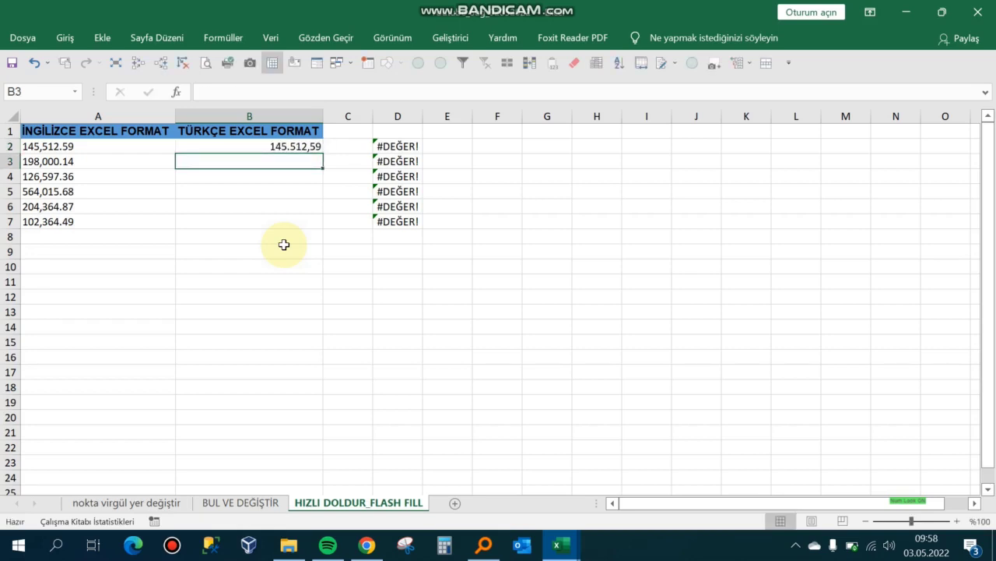
{"action": "type", "text": "198.000,14"}
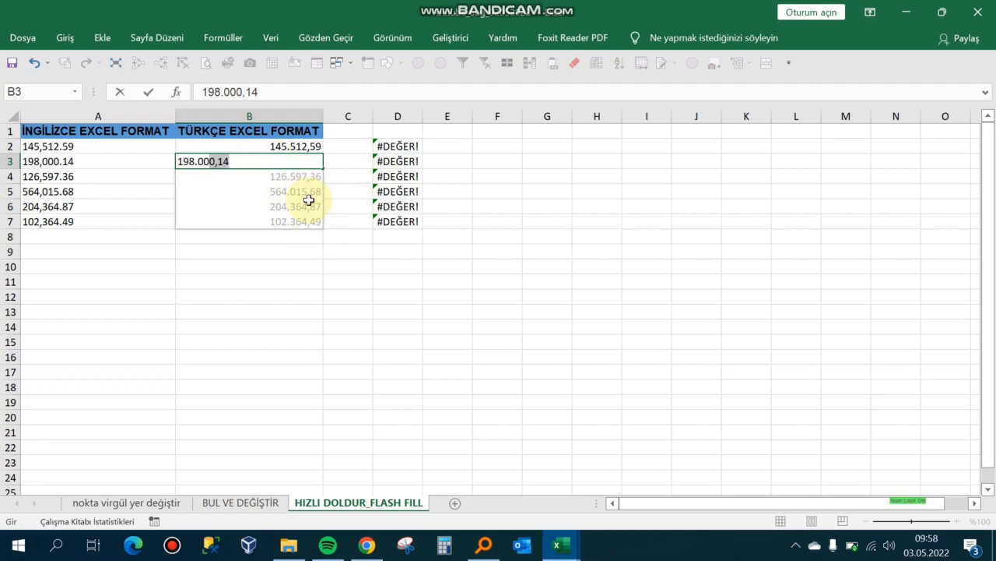
{"action": "key", "text": "Return"}
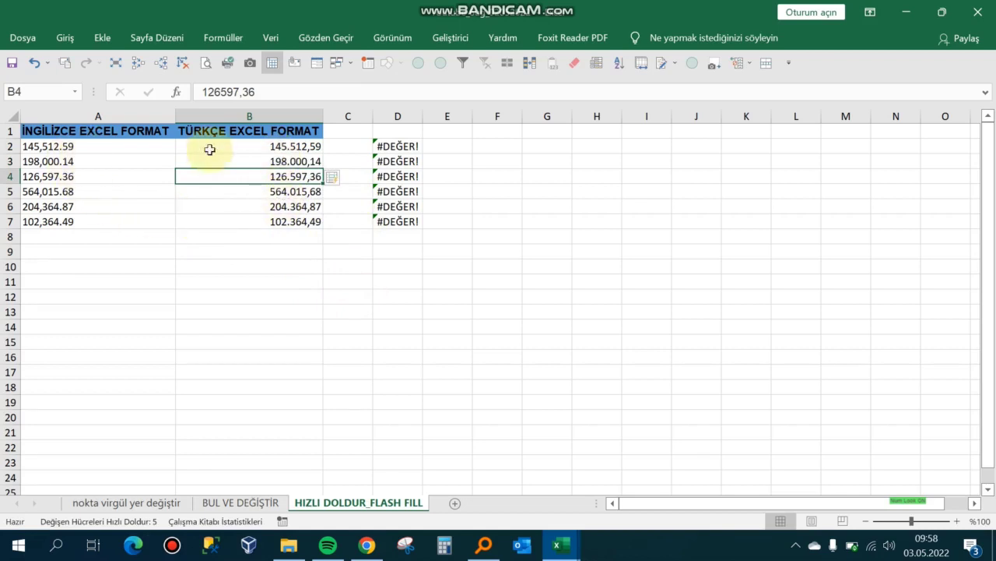
{"action": "left_click", "coordinate": [400, 146]}
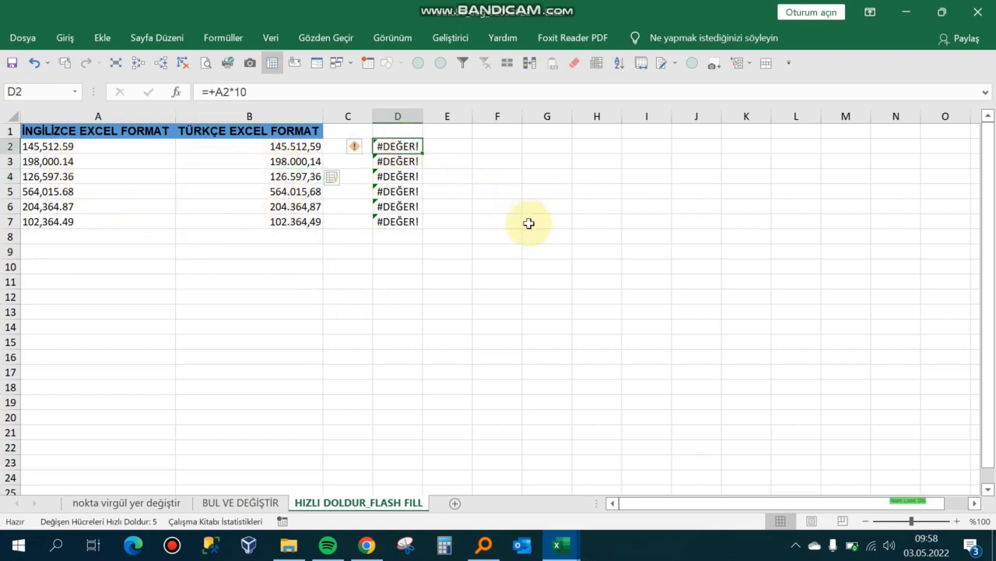
Clear the #DEĞER! formulas from D2:D7
{"action": "key", "text": "shift+Down"}
{"action": "key", "text": "shift+Down"}
{"action": "key", "text": "shift+Down"}
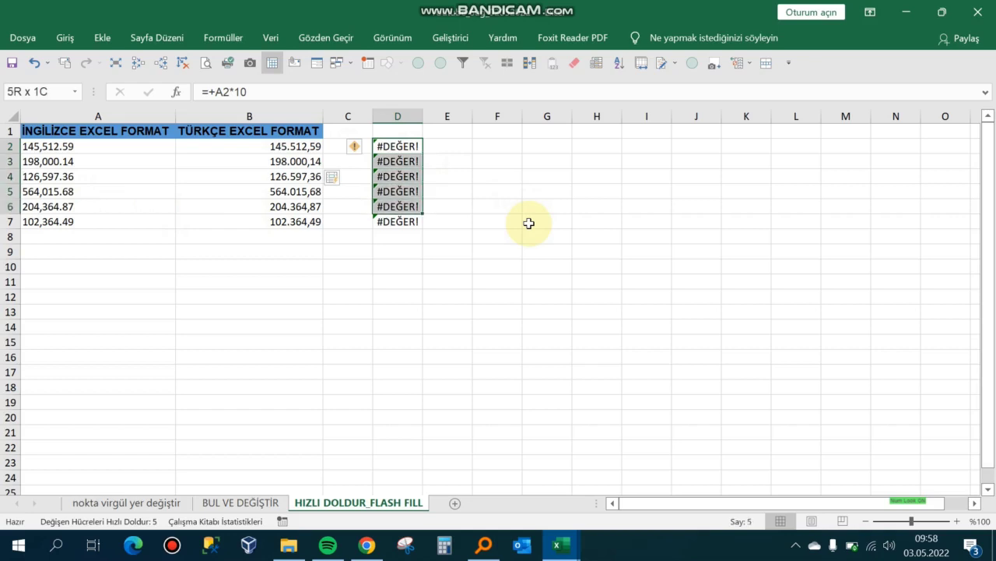
{"action": "key", "text": "shift+Down"}
{"action": "key", "text": "Delete"}
{"action": "key", "text": "shift+Up"}
{"action": "key", "text": "shift+Up"}
{"action": "key", "text": "shift+Up"}
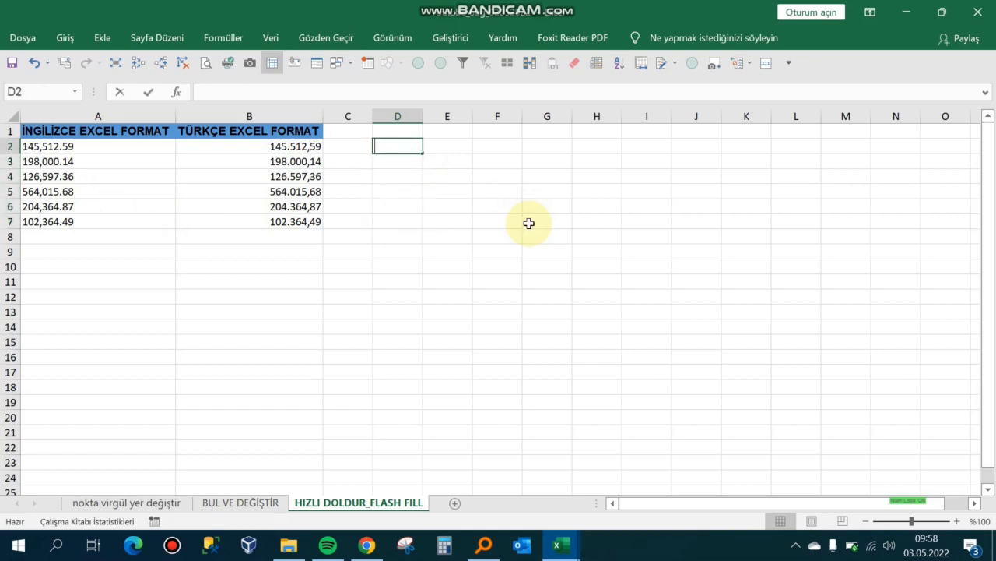
Enter =+B2*10 in D2 with thousands-separator number format and fill it to D7
{"action": "type", "text": "+"}
{"action": "key", "text": "Left"}
{"action": "key", "text": "Left"}
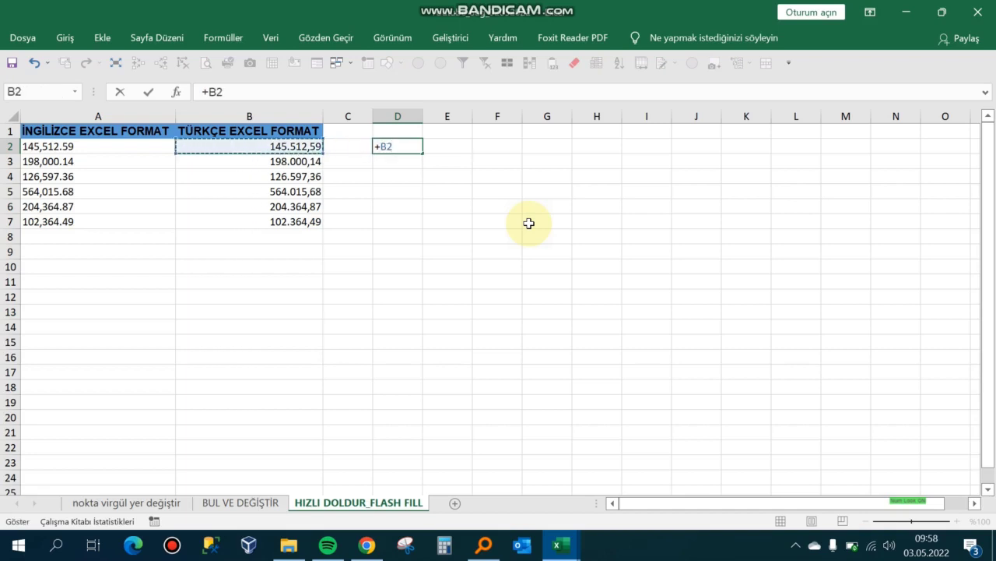
{"action": "type", "text": "*10"}
{"action": "key", "text": "Return"}
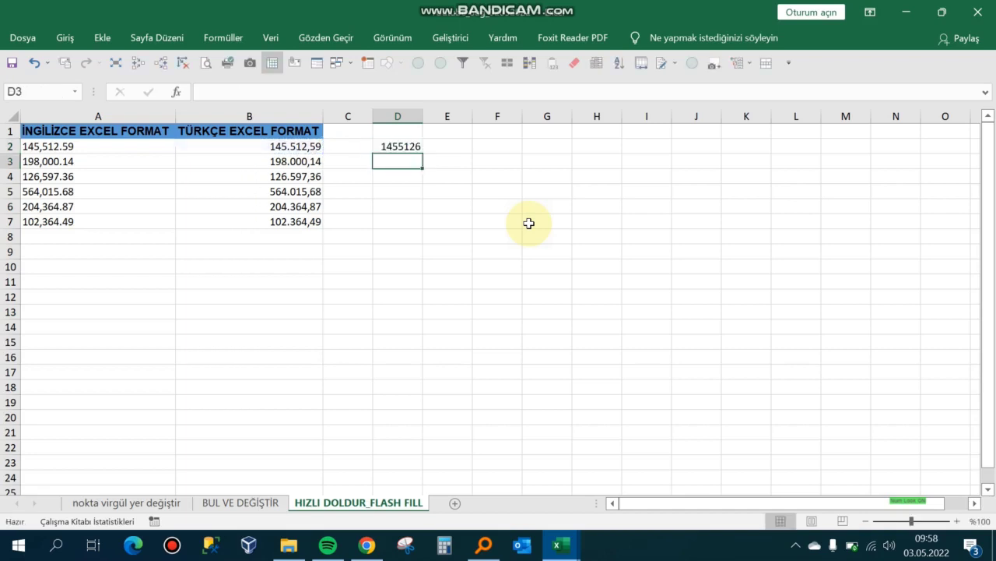
{"action": "key", "text": "Up"}
{"action": "key", "text": "ctrl+shift+1"}
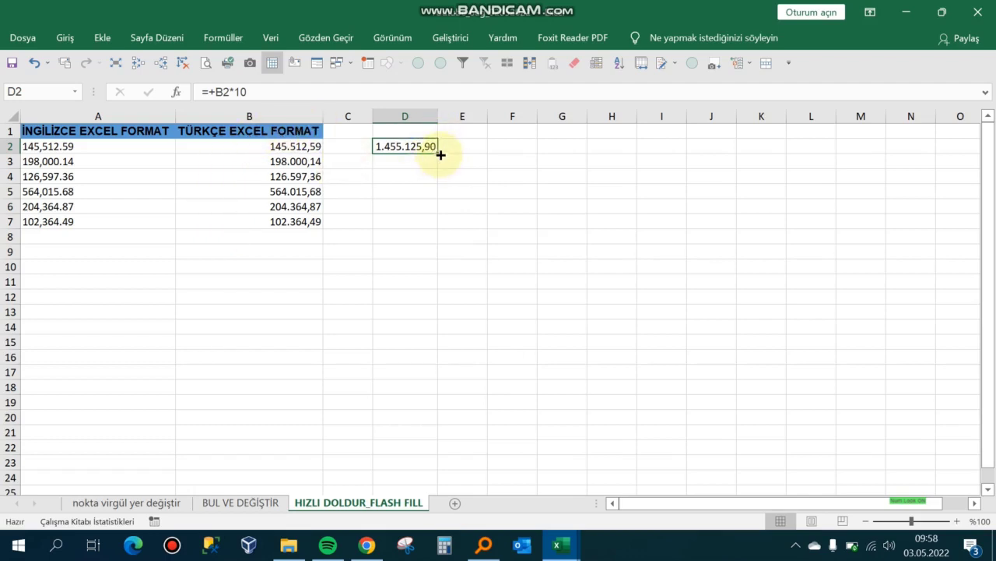
{"action": "left_click_drag", "start_coordinate": [441, 155], "coordinate": [454, 225]}
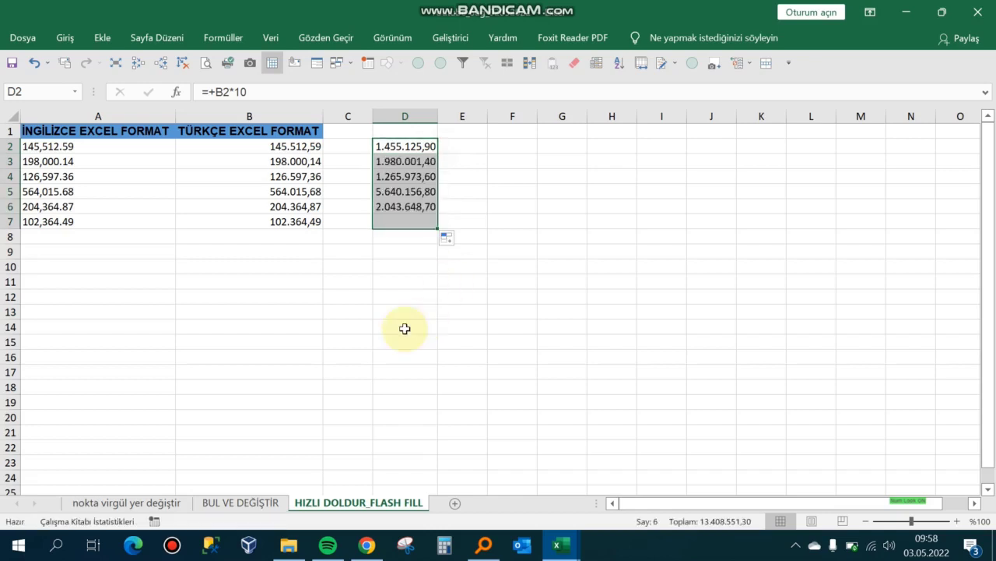
{"action": "left_click", "coordinate": [327, 326]}
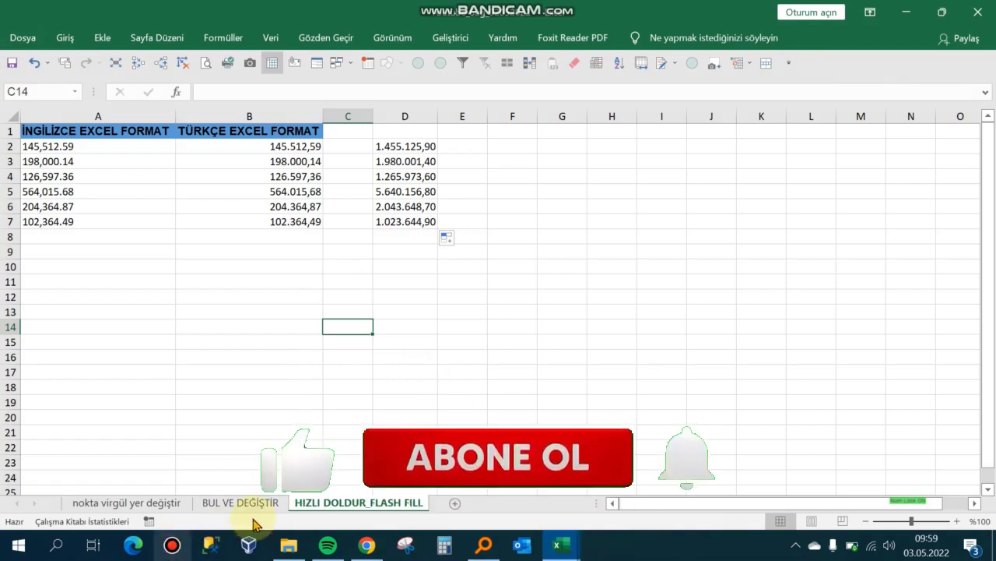
{"action": "left_click", "coordinate": [174, 547]}
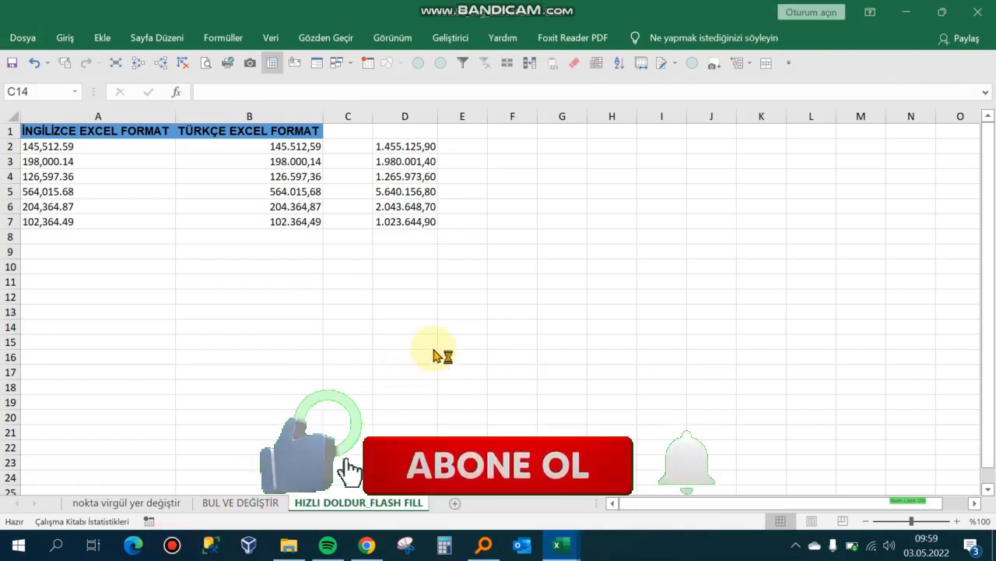